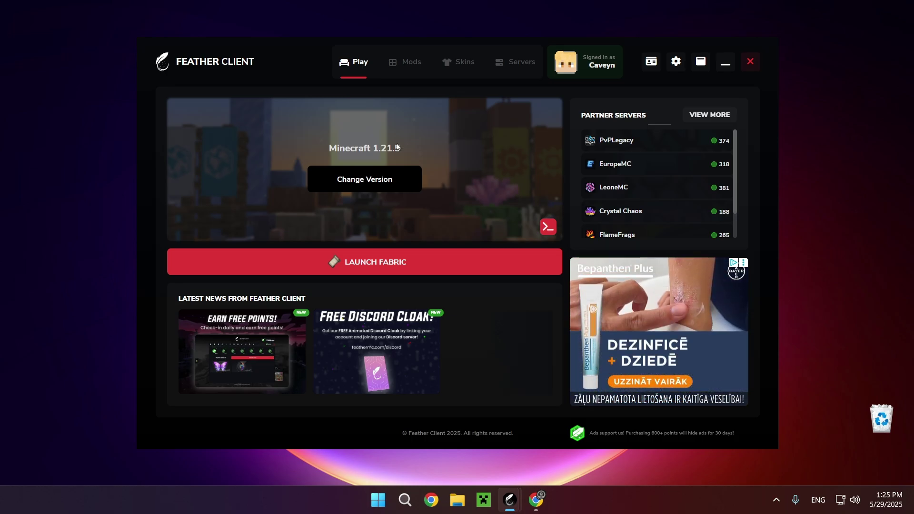
- Browse the 1.21.5-fabric mods and search them for "Replay Mod"
{"action": "left_click", "coordinate": [413, 72]}
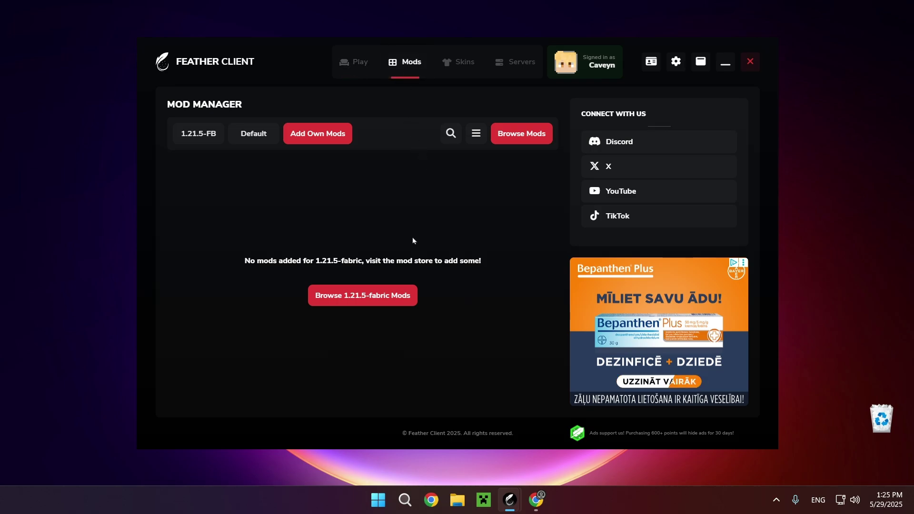
{"action": "left_click", "coordinate": [364, 303]}
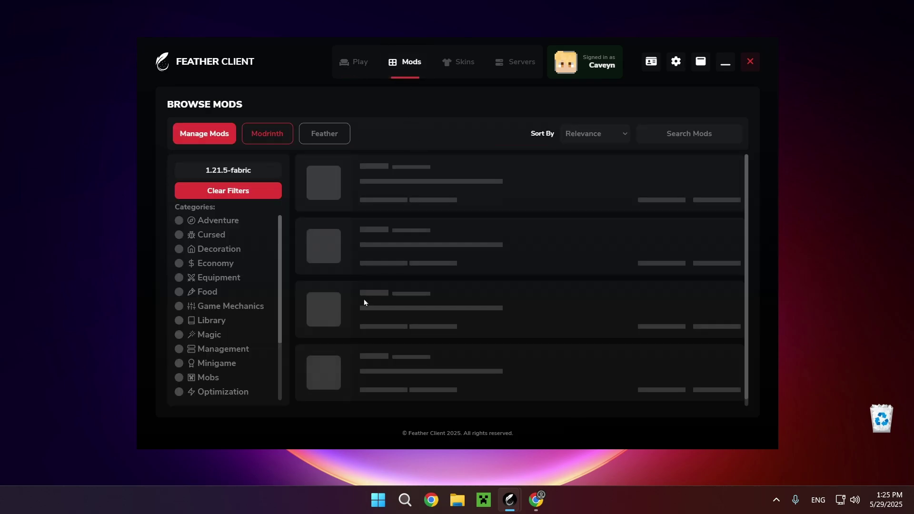
{"action": "left_click", "coordinate": [671, 131]}
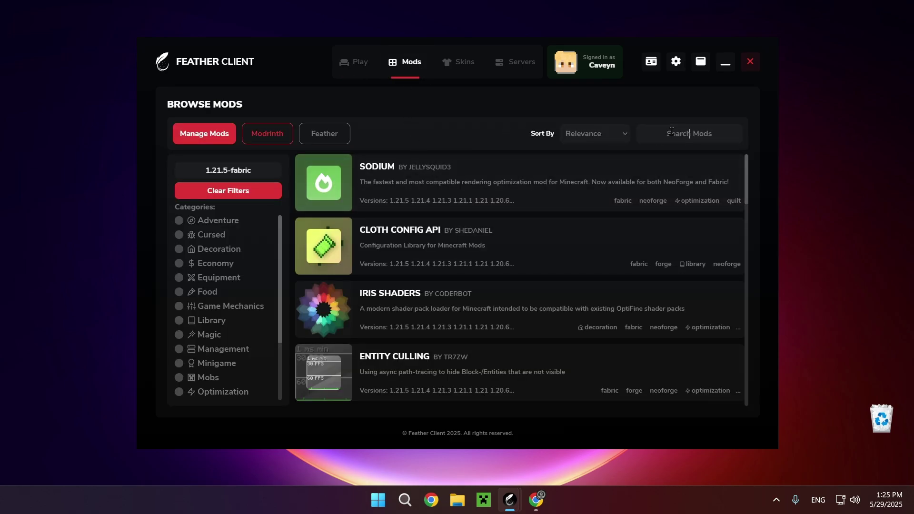
{"action": "type", "text": "Rep"}
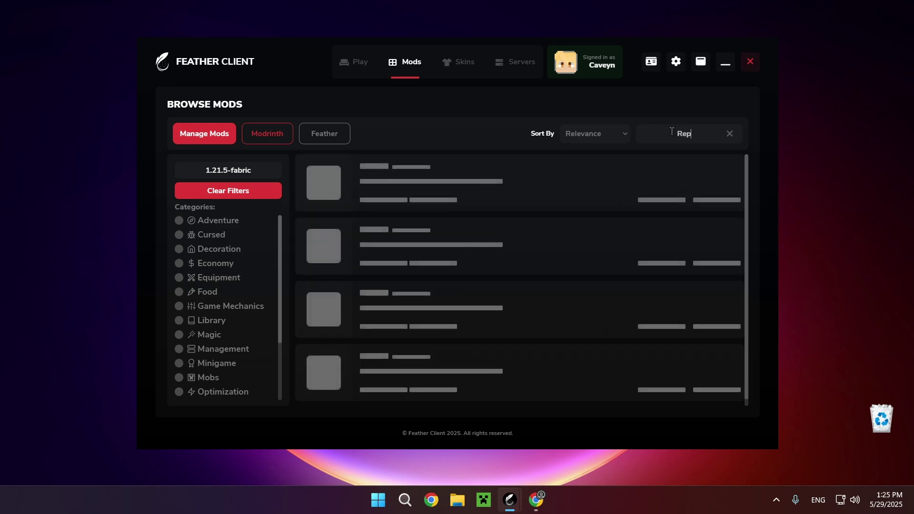
{"action": "type", "text": "lay Mod"}
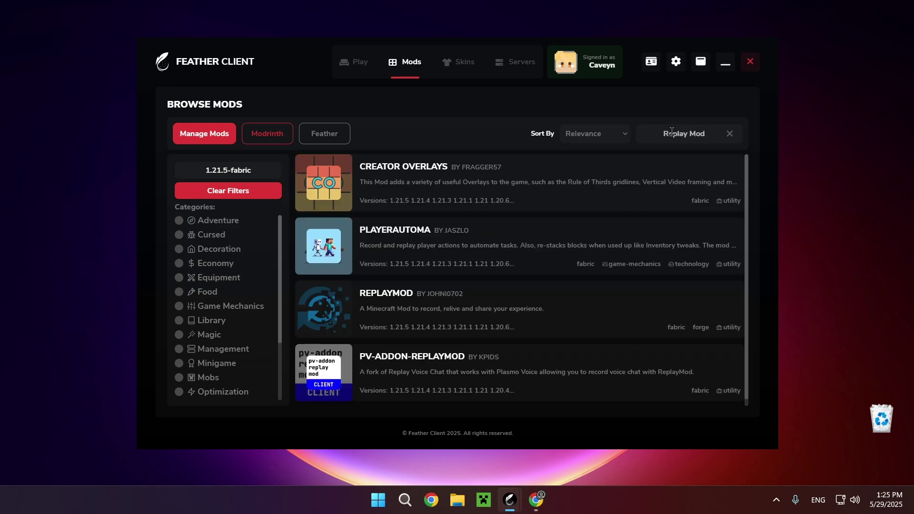
- Add ReplayMod for Minecraft version 1.21.5-FB and close its details
{"action": "left_click", "coordinate": [402, 298]}
{"action": "left_click", "coordinate": [734, 157]}
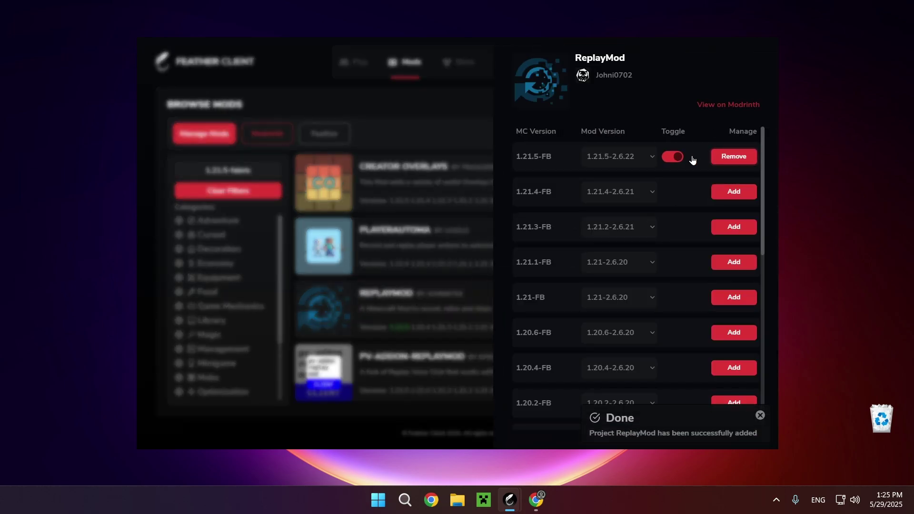
{"action": "left_click", "coordinate": [384, 141]}
- Launch Minecraft 1.21.5 with Fabric in a maximized window and open the singleplayer world New World (7)
{"action": "left_click", "coordinate": [356, 63]}
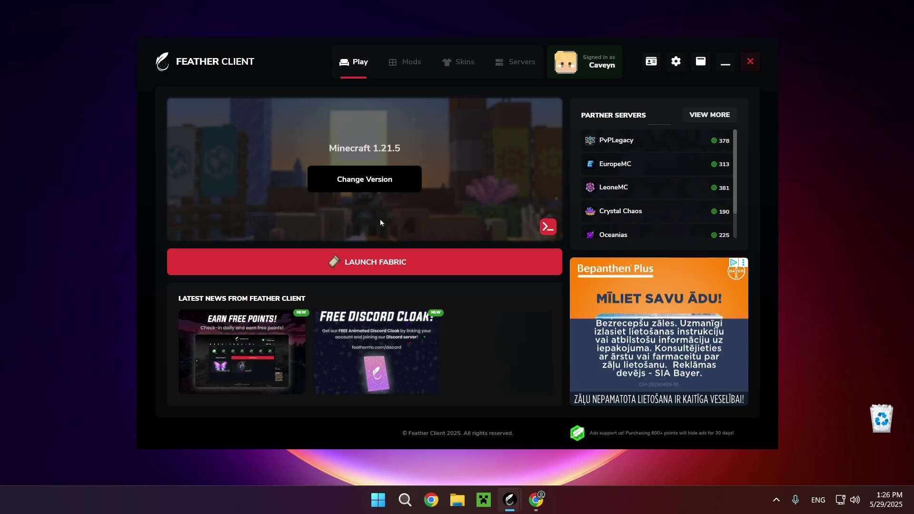
{"action": "left_click", "coordinate": [402, 257]}
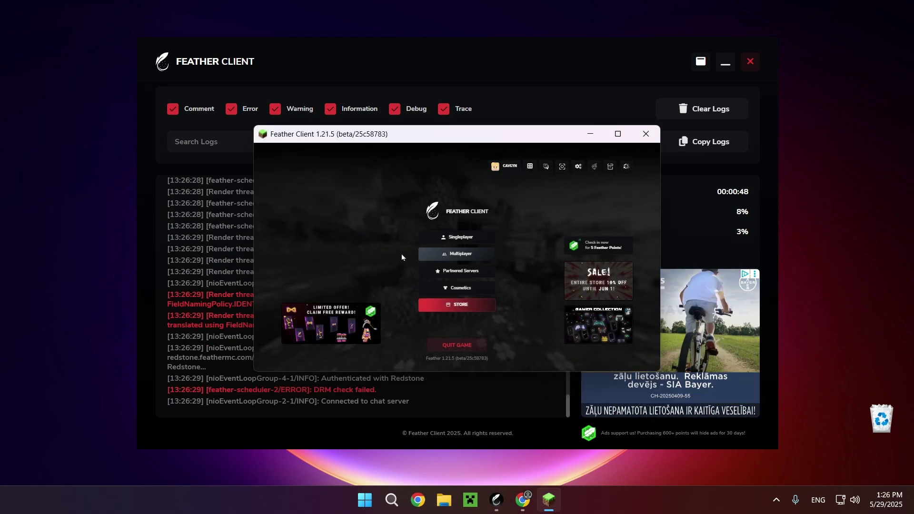
{"action": "left_click", "coordinate": [618, 134]}
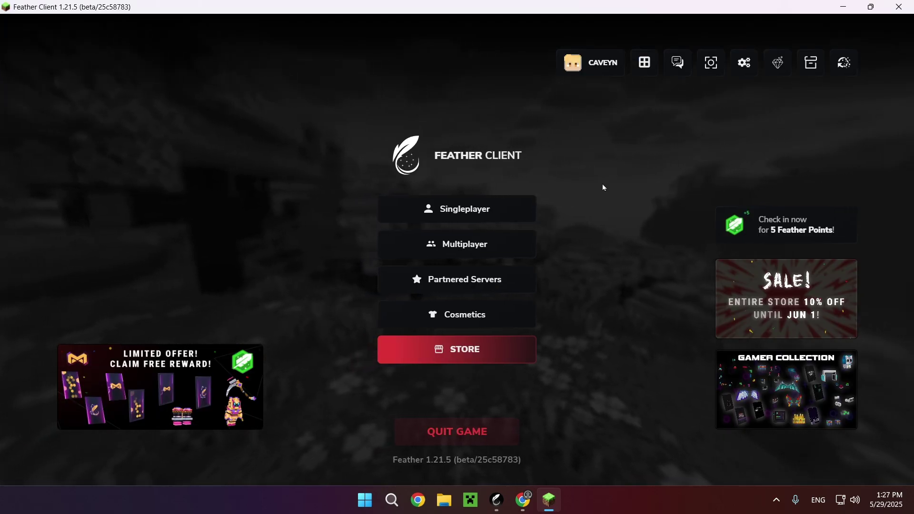
{"action": "left_click", "coordinate": [436, 217]}
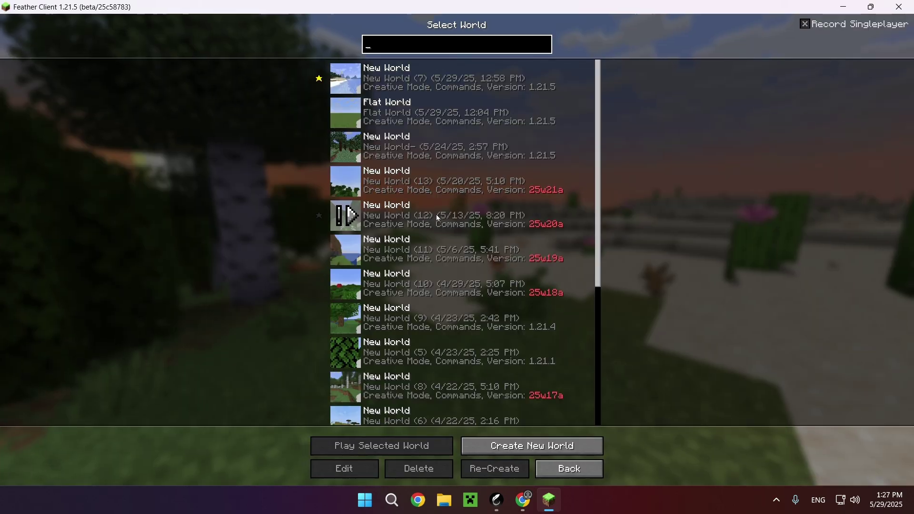
{"action": "double_click", "coordinate": [407, 67]}
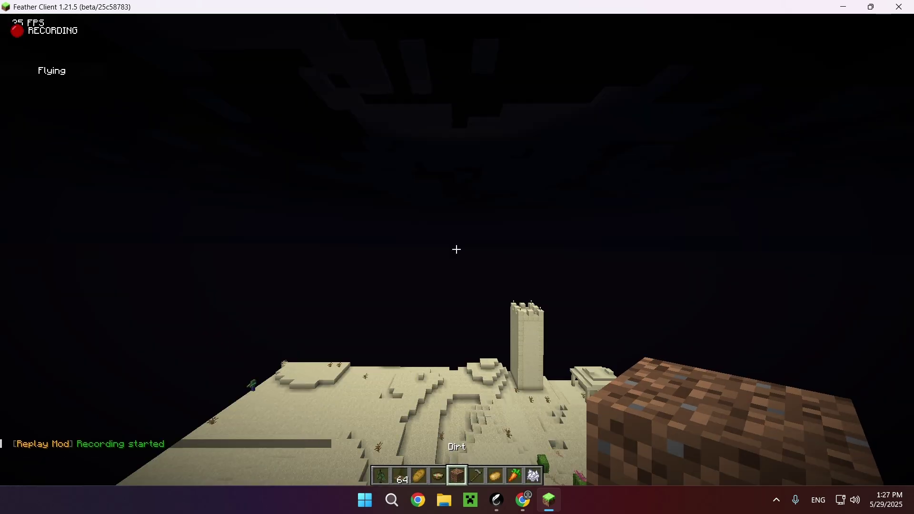
- Record some gameplay by flying down to the desert, placing several dirt blocks on the sand and moving through the village
{"action": "scroll", "coordinate": [456, 249], "scroll_direction": "up", "scroll_amount": 1}
{"action": "scroll", "coordinate": [456, 250], "scroll_direction": "down", "scroll_amount": 1}
{"action": "key", "text": "w"}
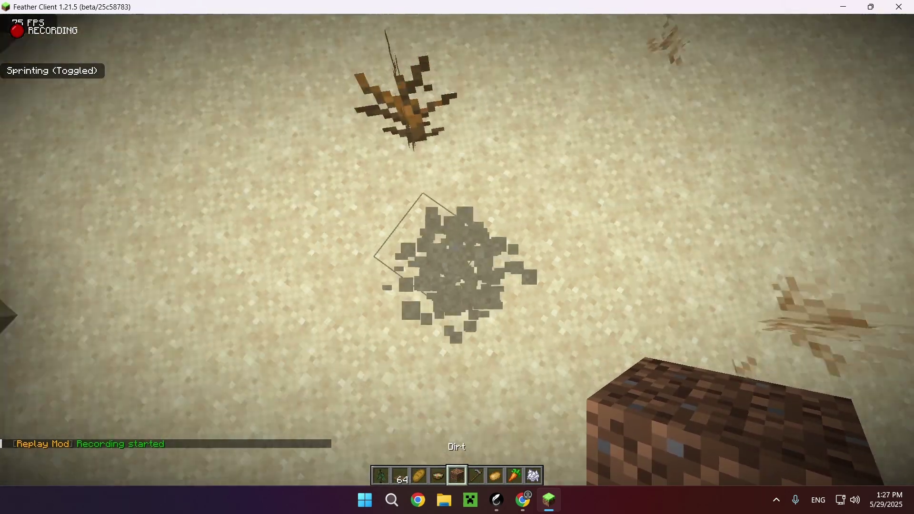
{"action": "key", "text": "space"}
{"action": "right_click", "coordinate": [457, 249]}
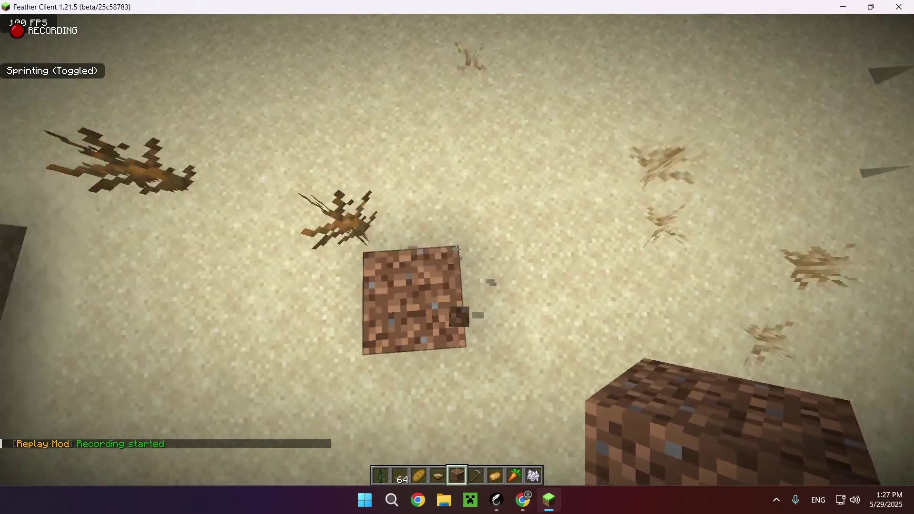
{"action": "key", "text": "ctrl"}
{"action": "right_click", "coordinate": [457, 250]}
{"action": "key", "text": "space"}
{"action": "right_click", "coordinate": [457, 250]}
{"action": "key", "text": "space"}
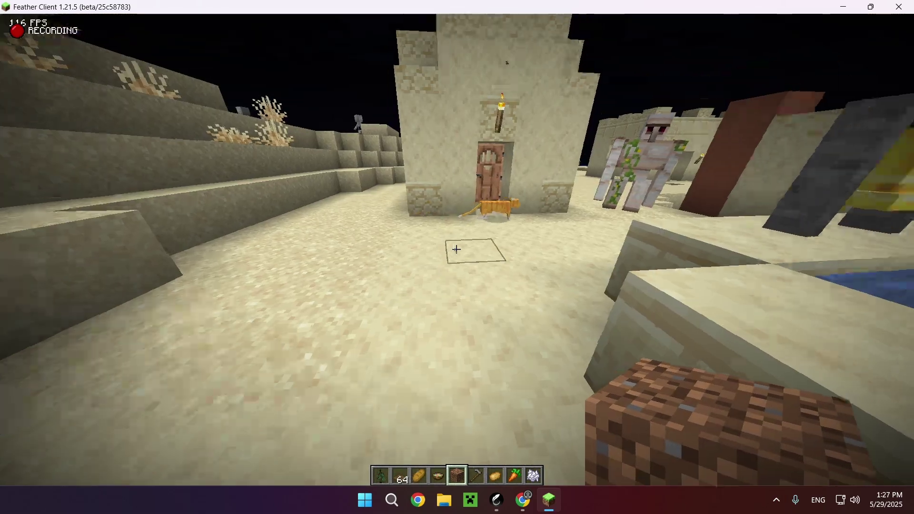
{"action": "key", "text": "w"}
{"action": "scroll", "coordinate": [456, 249], "scroll_direction": "up", "scroll_amount": 1}
{"action": "scroll", "coordinate": [456, 249], "scroll_direction": "down", "scroll_amount": 1}
{"action": "scroll", "coordinate": [456, 249], "scroll_direction": "up", "scroll_amount": 1}
{"action": "scroll", "coordinate": [456, 249], "scroll_direction": "down", "scroll_amount": 1}
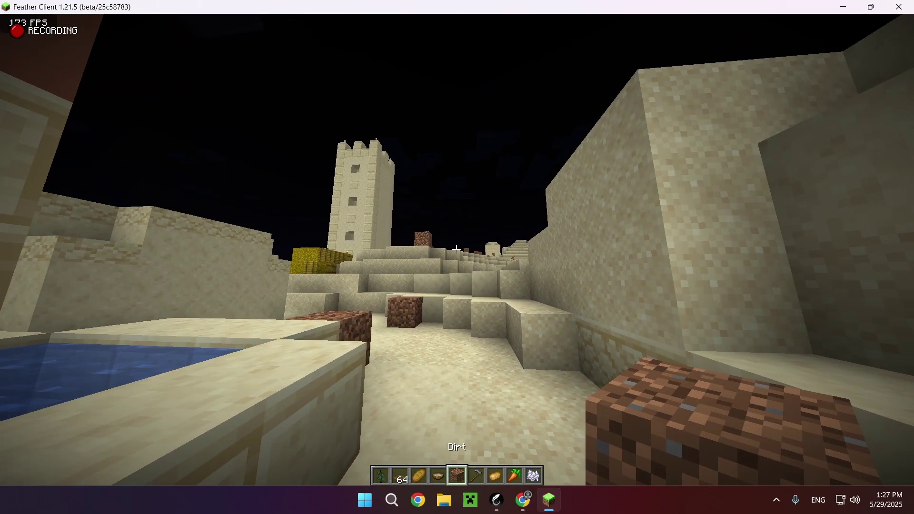
- Stop the recording and quit the world to the title screen, saving the replay as 2025_05_29_13_27_26
{"action": "key", "text": "Escape"}
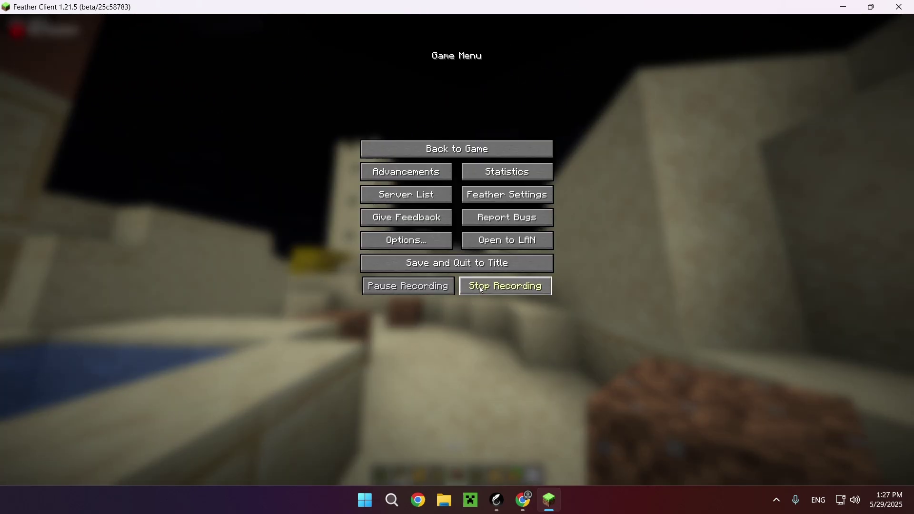
{"action": "left_click", "coordinate": [481, 290]}
{"action": "left_click", "coordinate": [466, 268]}
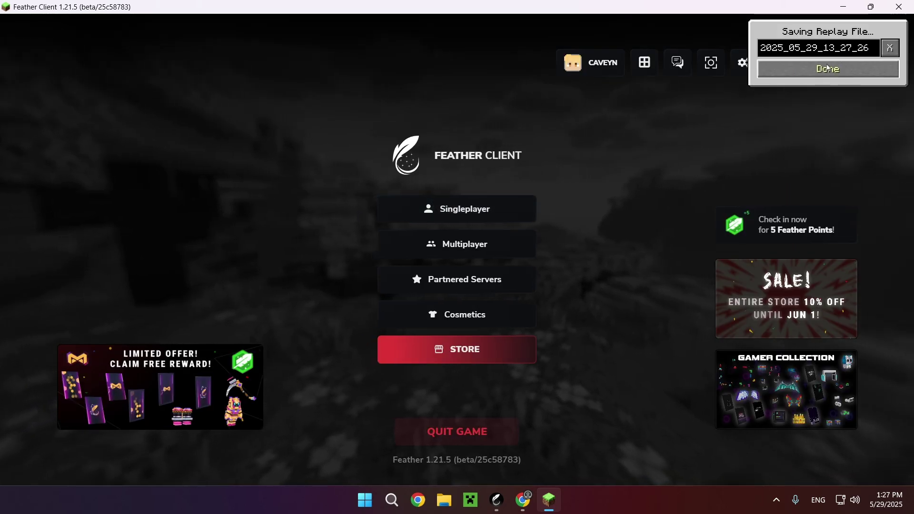
{"action": "left_click", "coordinate": [828, 69]}
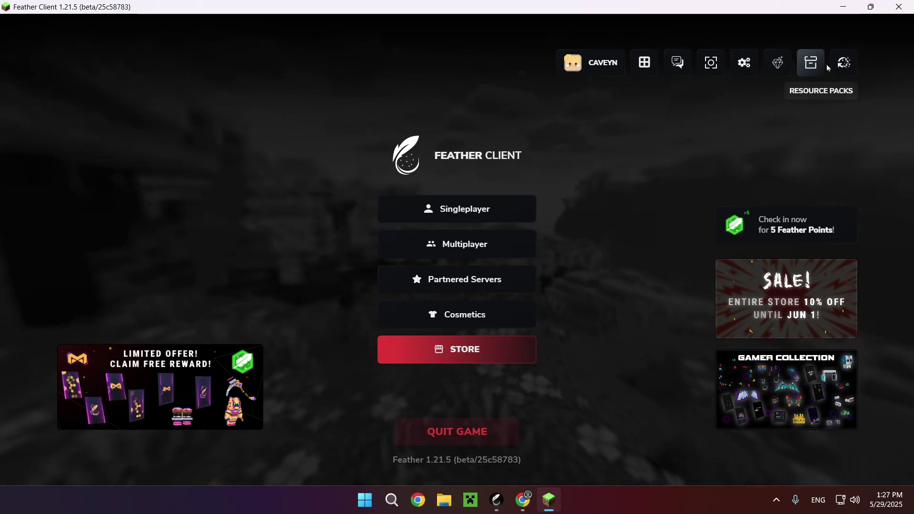
- Load the replay 2025_05_29_13_27_26 from the Replay Viewer
{"action": "left_click", "coordinate": [842, 63]}
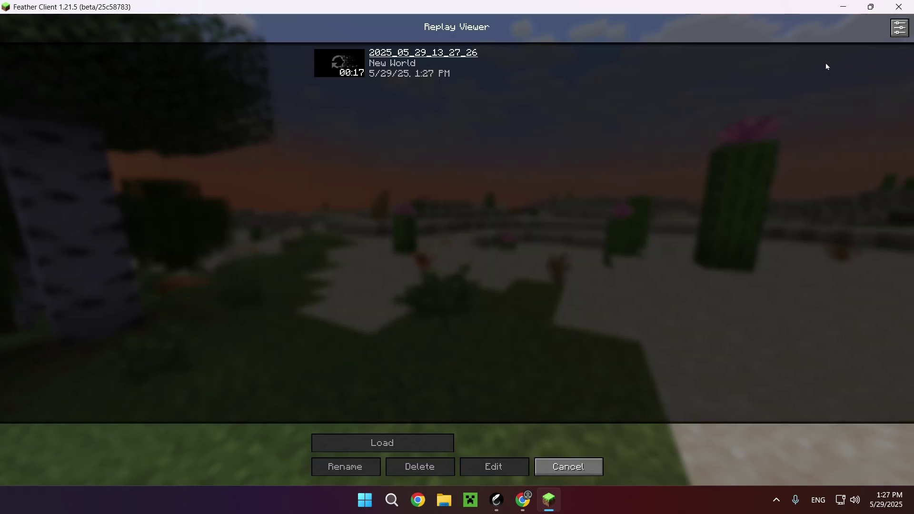
{"action": "left_click", "coordinate": [402, 60]}
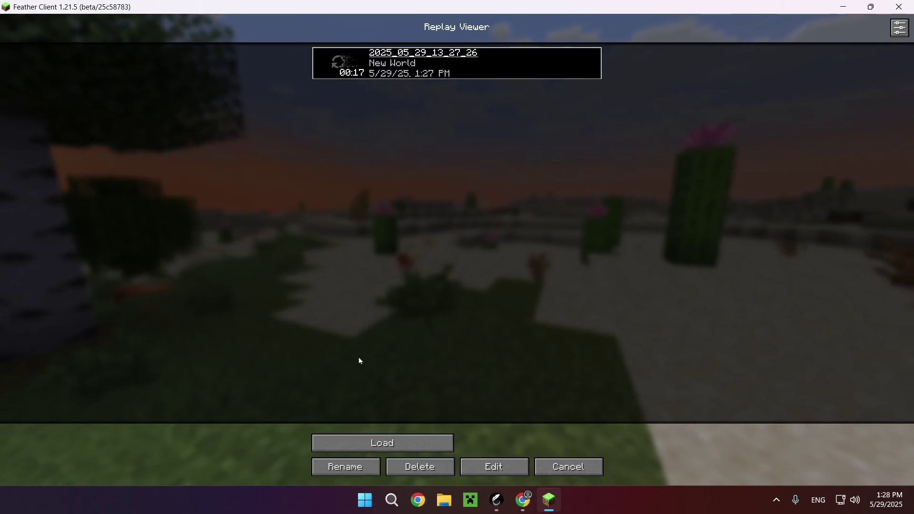
{"action": "left_click", "coordinate": [372, 443]}
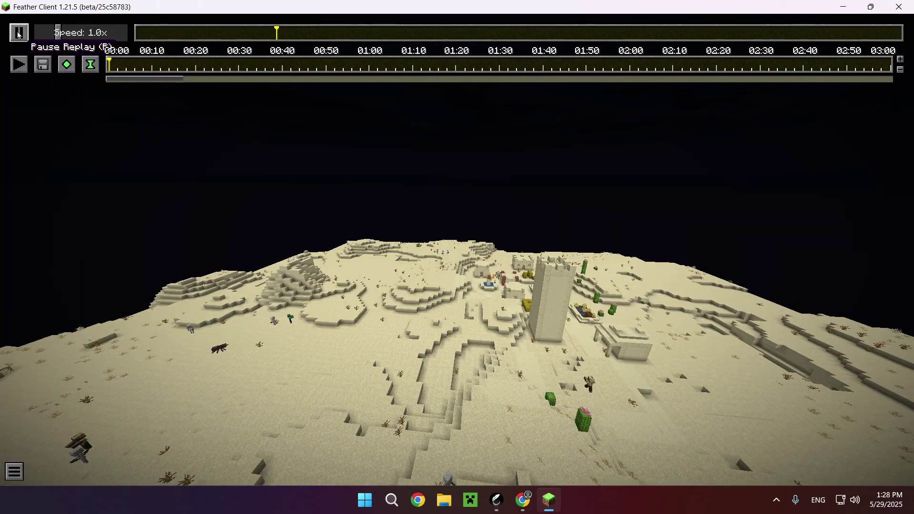
- Pause the replay and fly the camera around the recorded player near the desert temple
{"action": "left_click", "coordinate": [19, 32]}
{"action": "left_click", "coordinate": [359, 172]}
{"action": "key", "text": "w"}
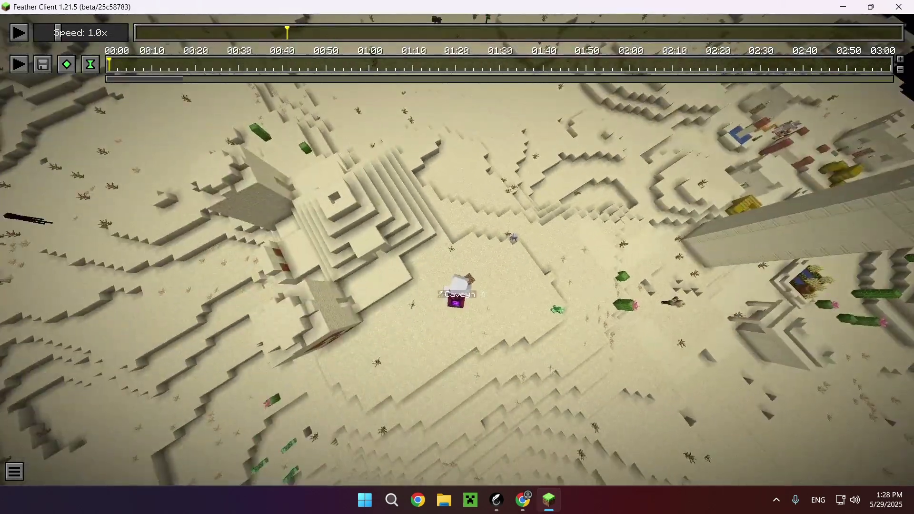
{"action": "key", "text": "d"}
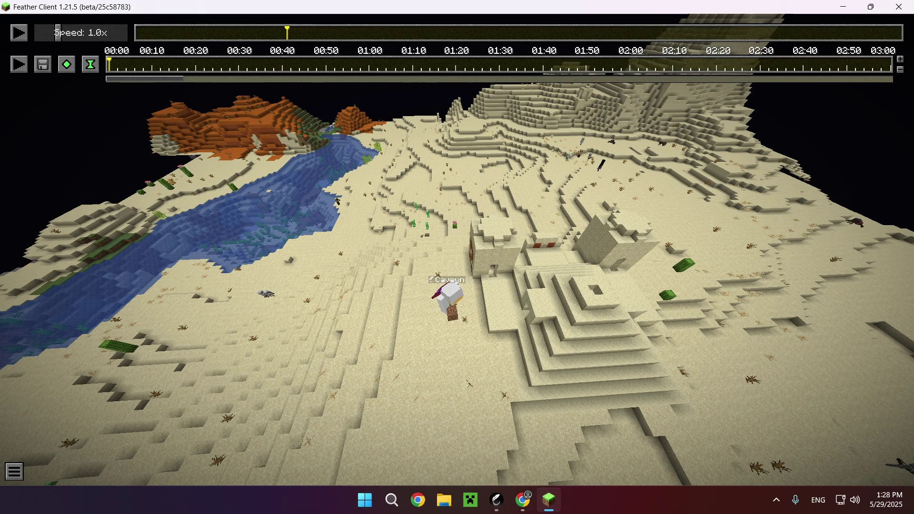
- Open the game's key bindings and bind Replay Mod's Play/Pause Replay to 0
{"action": "key", "text": "Escape"}
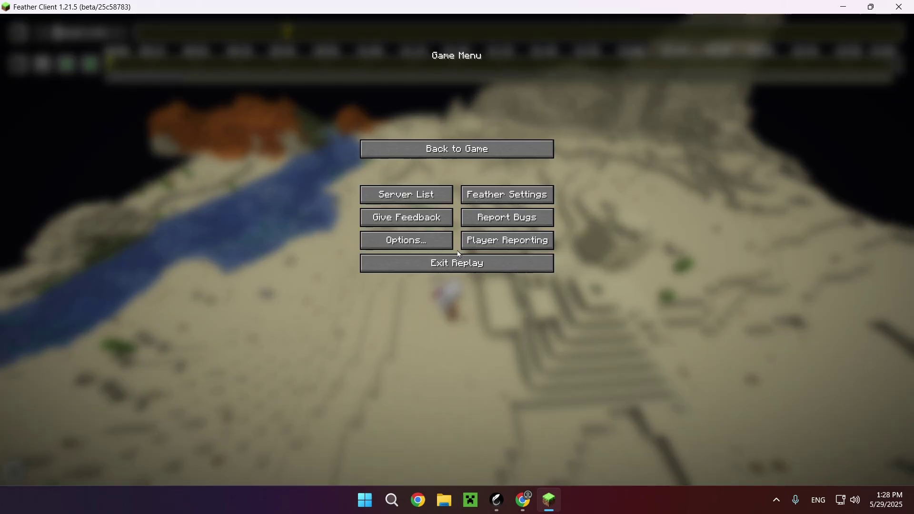
{"action": "left_click", "coordinate": [423, 250]}
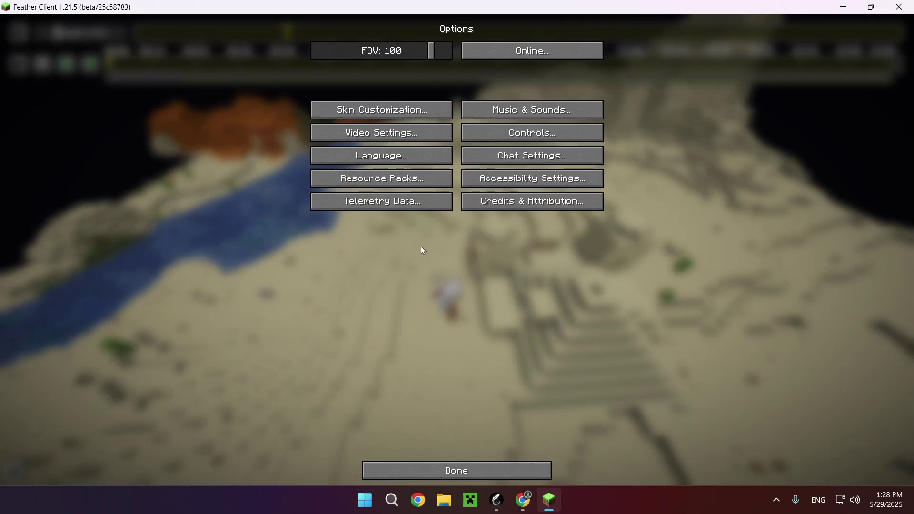
{"action": "left_click", "coordinate": [530, 128]}
{"action": "left_click", "coordinate": [527, 54]}
{"action": "scroll", "coordinate": [495, 172], "scroll_direction": "down", "scroll_amount": 10}
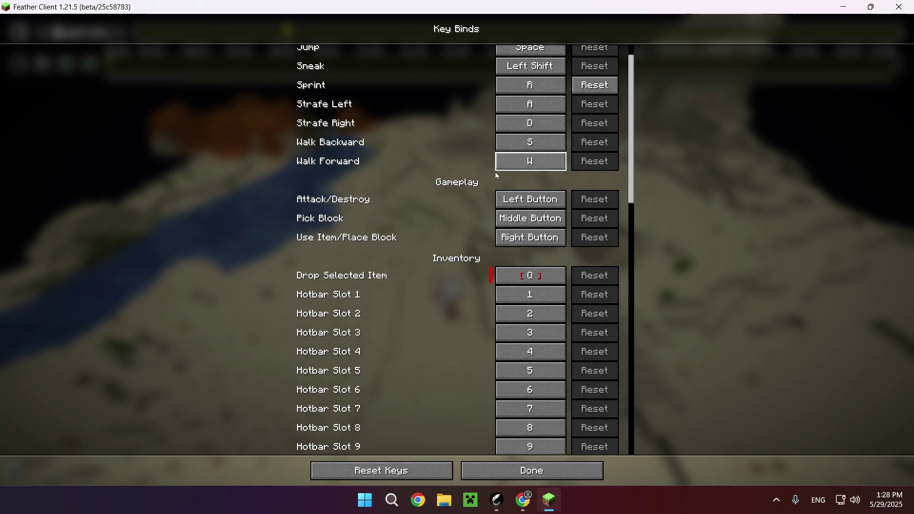
{"action": "scroll", "coordinate": [481, 152], "scroll_direction": "down", "scroll_amount": 20}
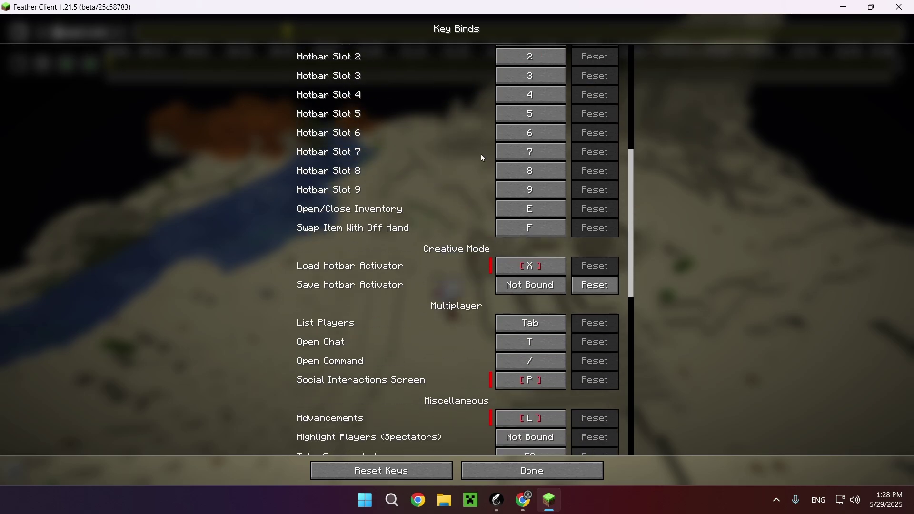
{"action": "scroll", "coordinate": [473, 162], "scroll_direction": "down", "scroll_amount": 8}
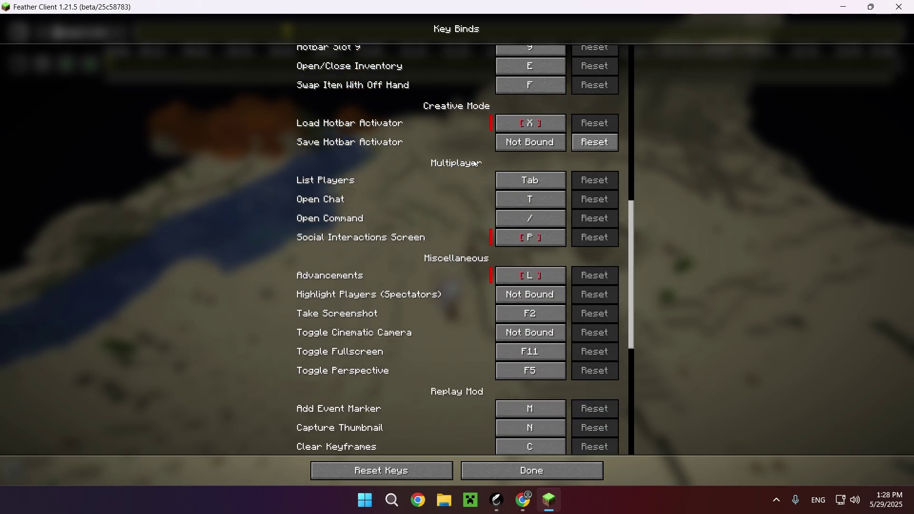
{"action": "scroll", "coordinate": [529, 341], "scroll_direction": "down", "scroll_amount": 3}
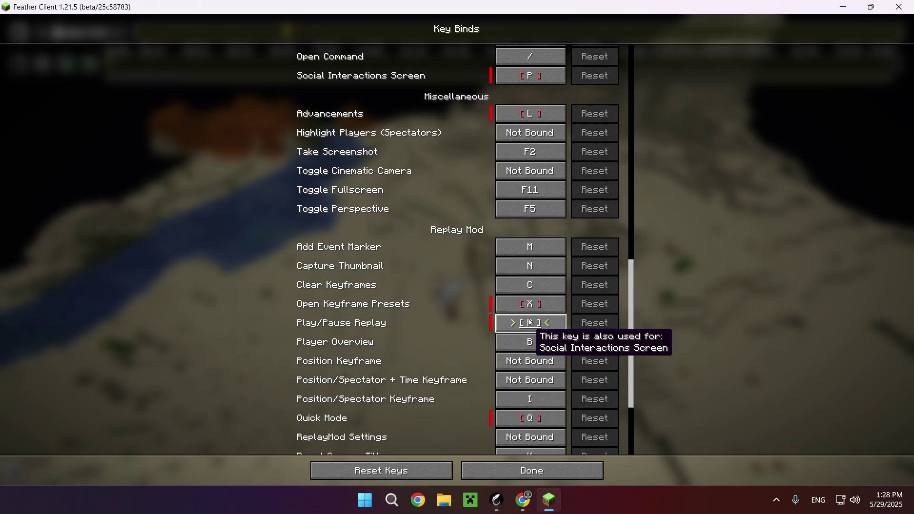
{"action": "key", "text": "0"}
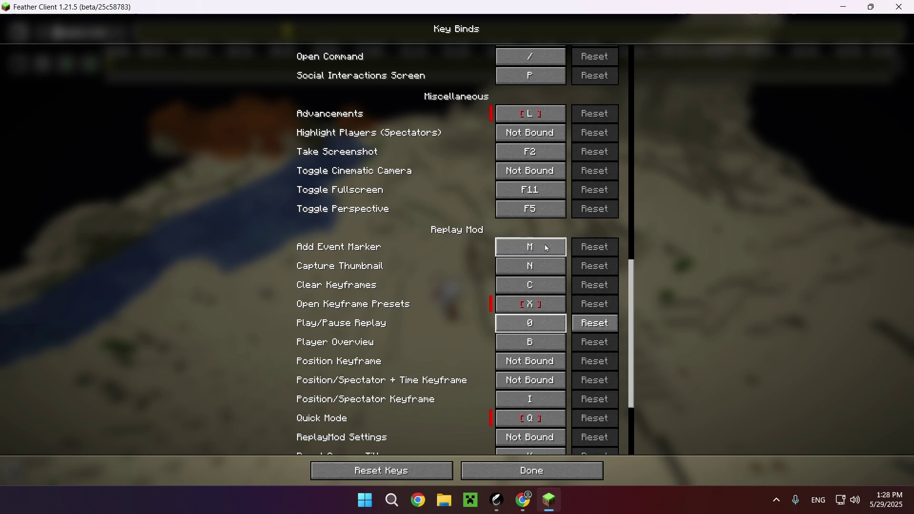
- Bind Roll Clockwise to Right Alt and Roll Counterclockwise to Left Alt, and close the key bindings
{"action": "scroll", "coordinate": [545, 247], "scroll_direction": "down", "scroll_amount": 3}
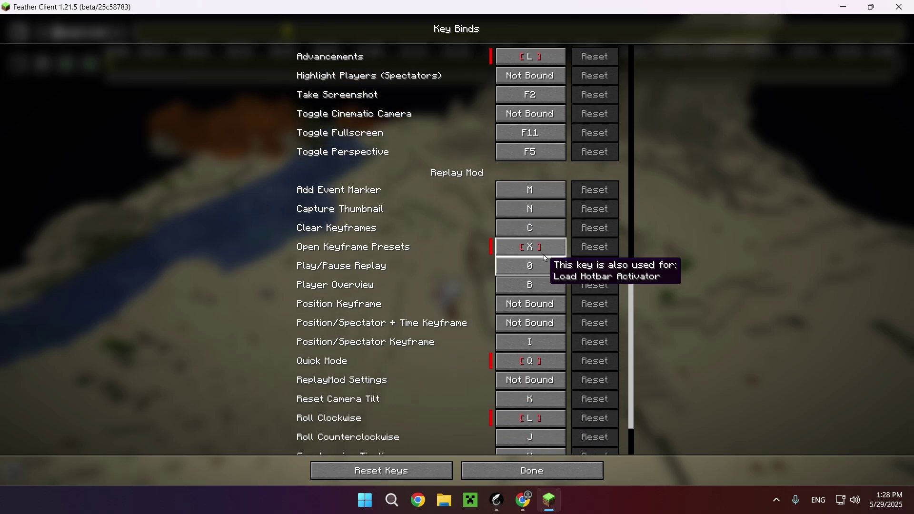
{"action": "scroll", "coordinate": [550, 272], "scroll_direction": "down", "scroll_amount": 1}
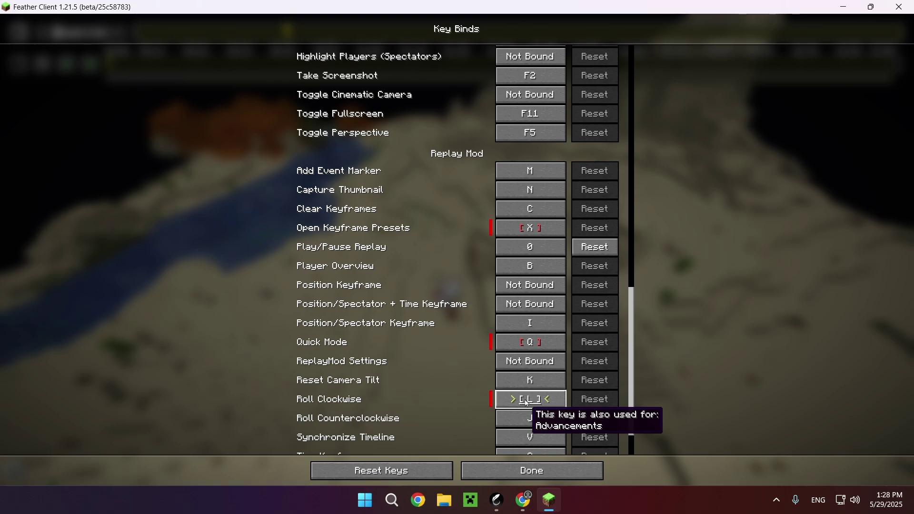
{"action": "key", "text": "Alt_R"}
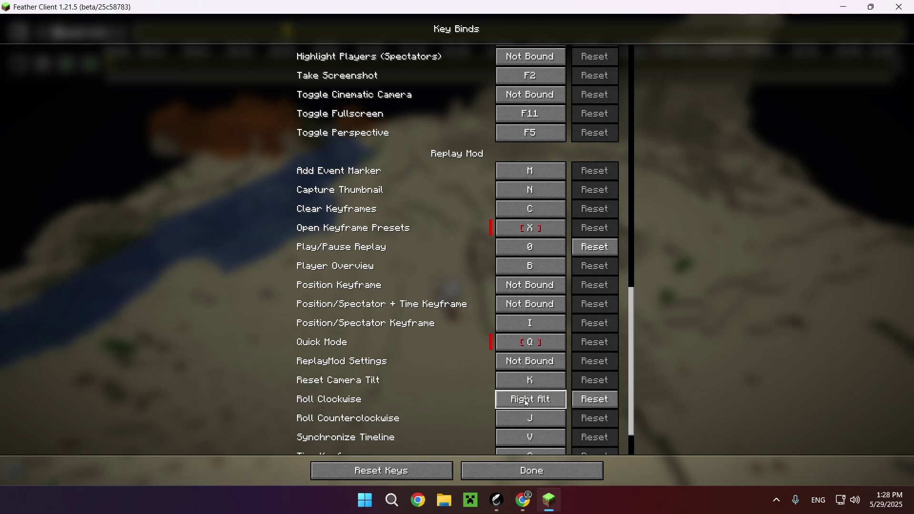
{"action": "left_click", "coordinate": [513, 424]}
{"action": "key", "text": "Alt_L"}
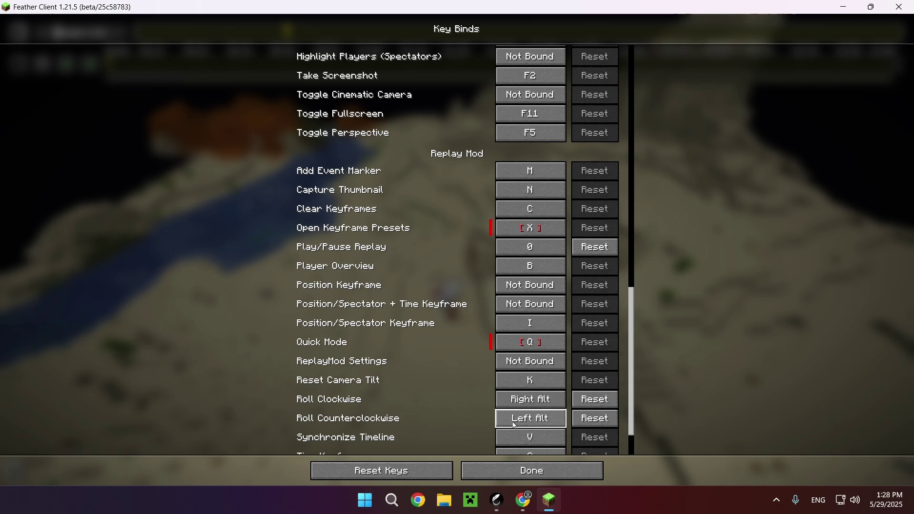
{"action": "left_click", "coordinate": [530, 469]}
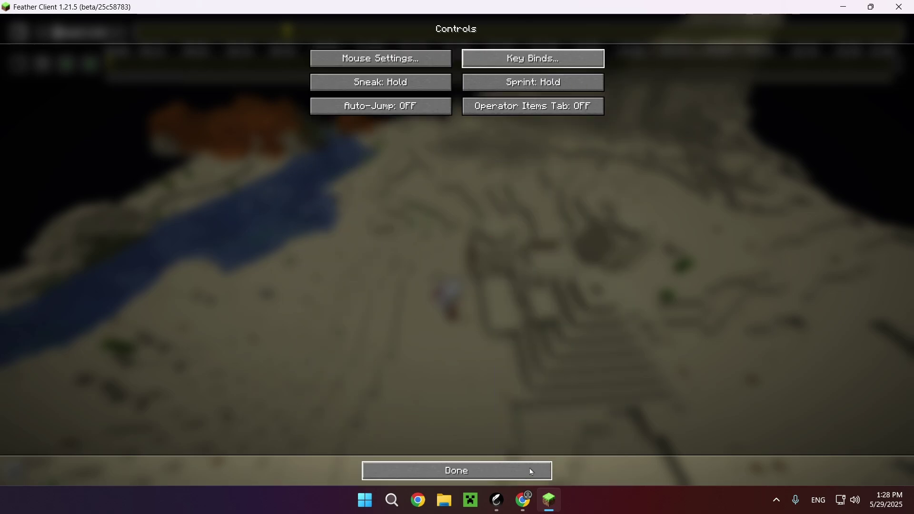
- Return to the replay and test the camera roll in both directions over the desert temple
{"action": "left_click", "coordinate": [530, 469]}
{"action": "left_click", "coordinate": [529, 468]}
{"action": "key", "text": "Escape"}
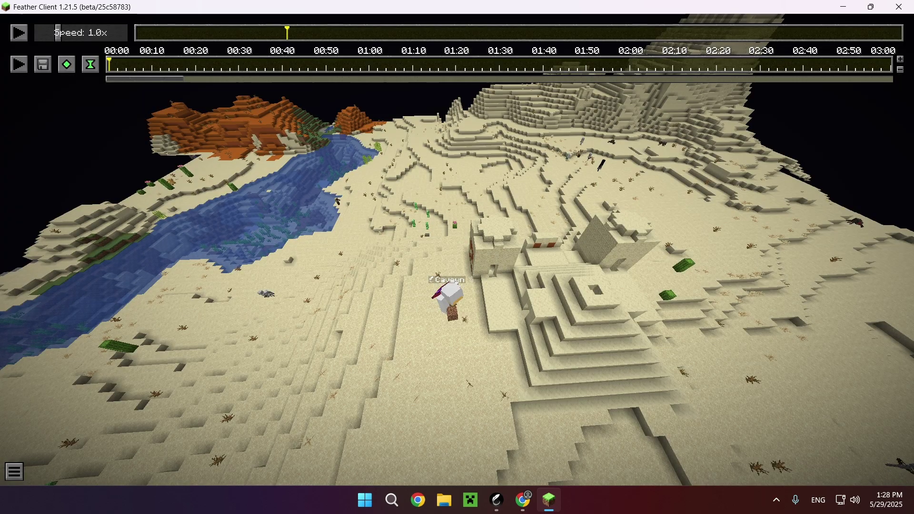
{"action": "key", "text": "Alt_L"}
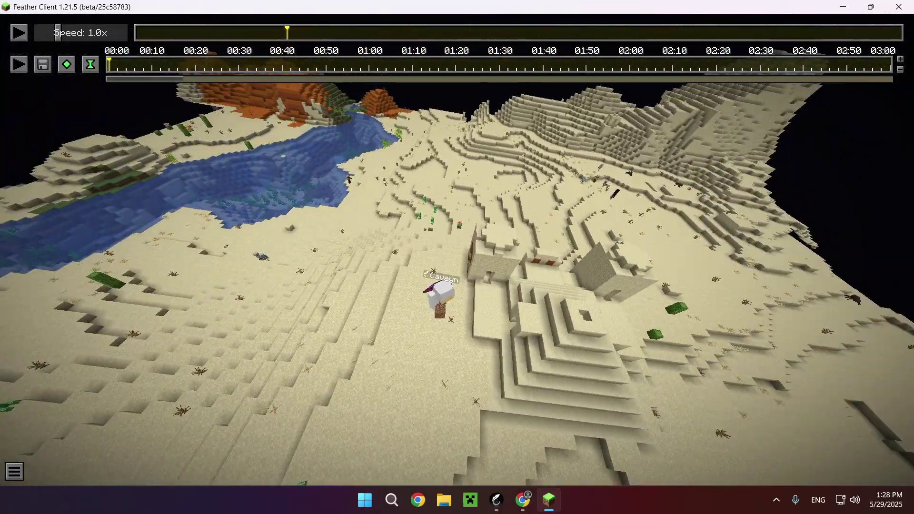
{"action": "key", "text": "j"}
{"action": "key", "text": "l"}
{"action": "key", "text": "j"}
{"action": "key", "text": "l"}
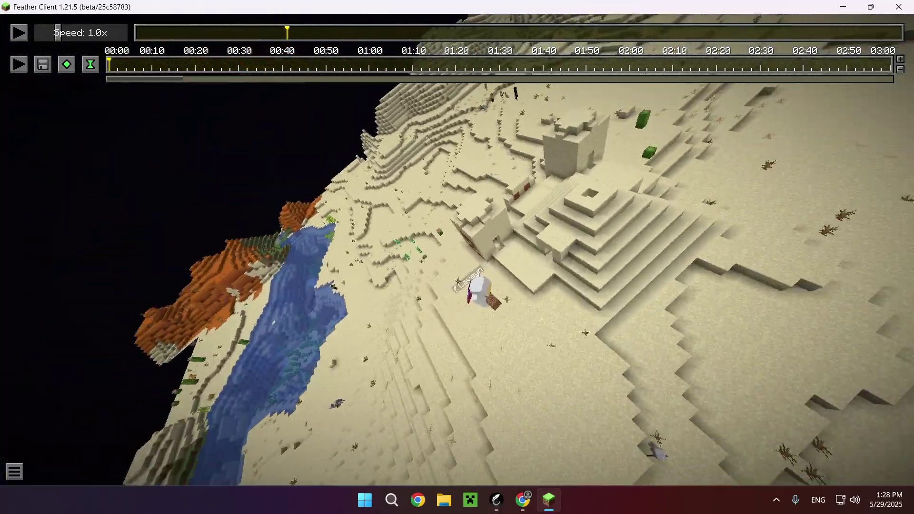
{"action": "key", "text": "j"}
{"action": "key", "text": "k"}
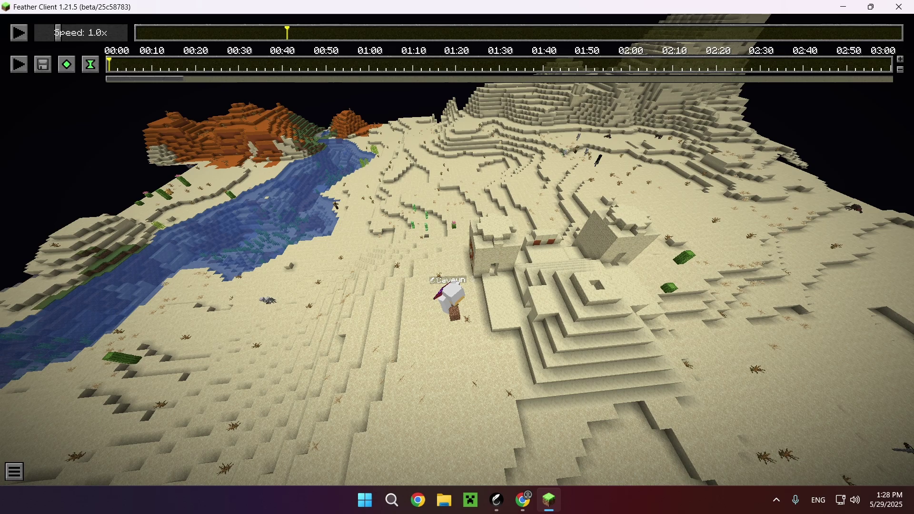
- Reopen the key bindings, bind Replay Mod's Reset Camera Tilt to Right Control, and return to the replay
{"action": "key", "text": "Escape"}
{"action": "left_click", "coordinate": [389, 239]}
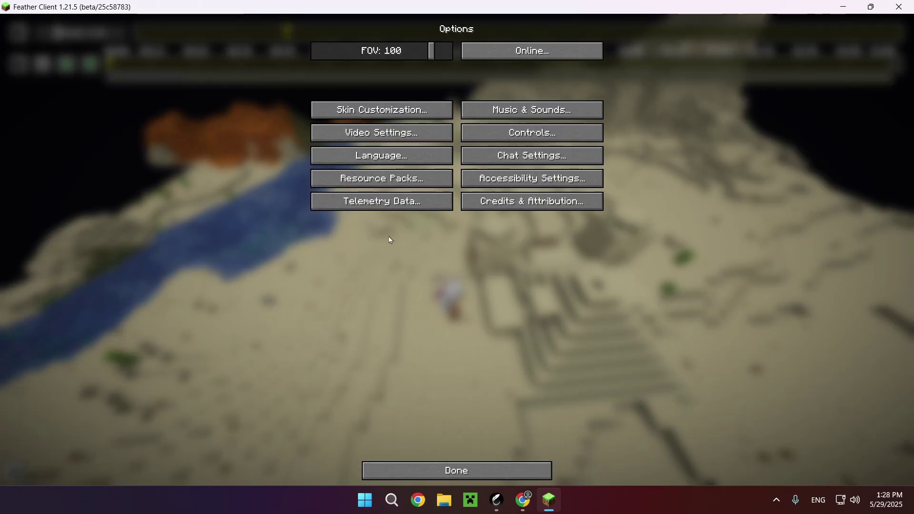
{"action": "left_click", "coordinate": [523, 133]}
{"action": "left_click", "coordinate": [532, 57]}
{"action": "scroll", "coordinate": [488, 238], "scroll_direction": "down", "scroll_amount": 15}
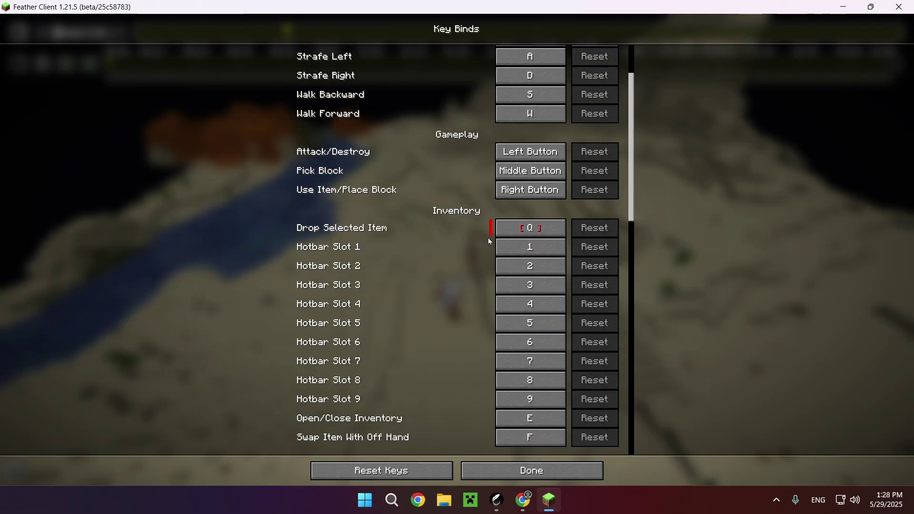
{"action": "scroll", "coordinate": [491, 248], "scroll_direction": "down", "scroll_amount": 15}
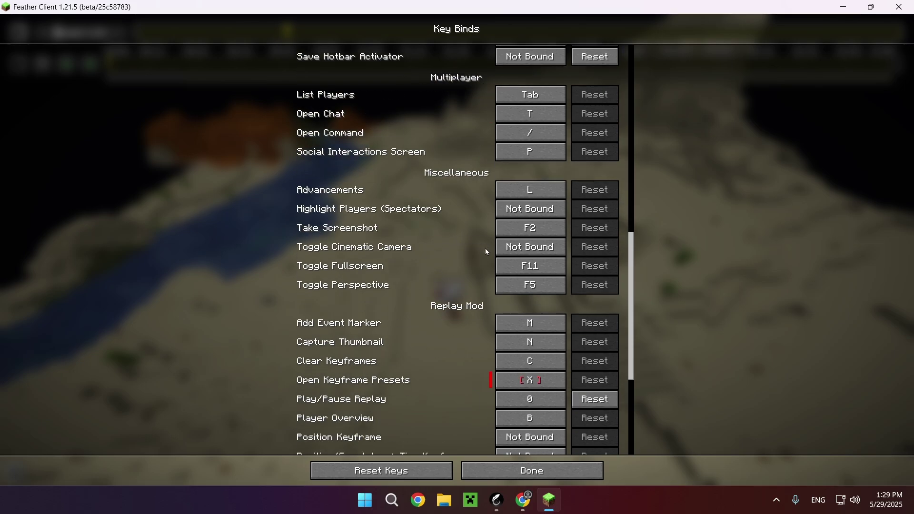
{"action": "scroll", "coordinate": [485, 252], "scroll_direction": "down", "scroll_amount": 8}
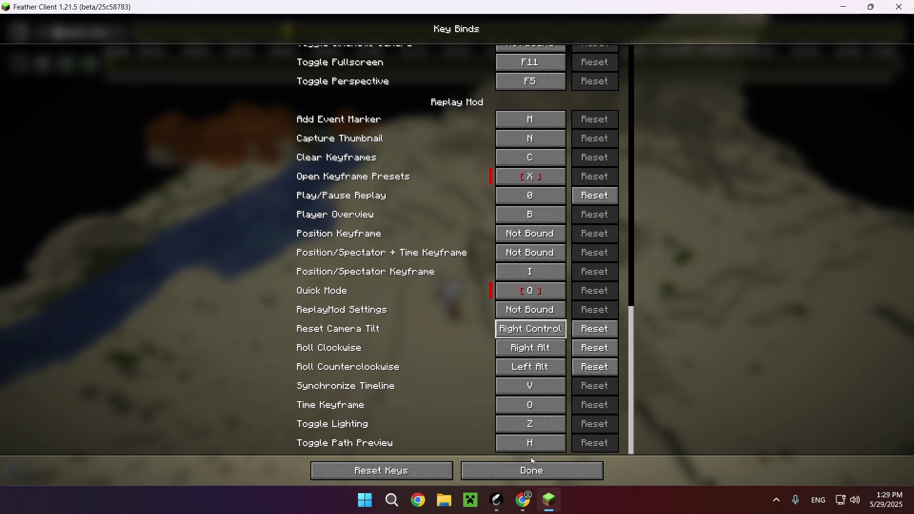
{"action": "left_click", "coordinate": [506, 465]}
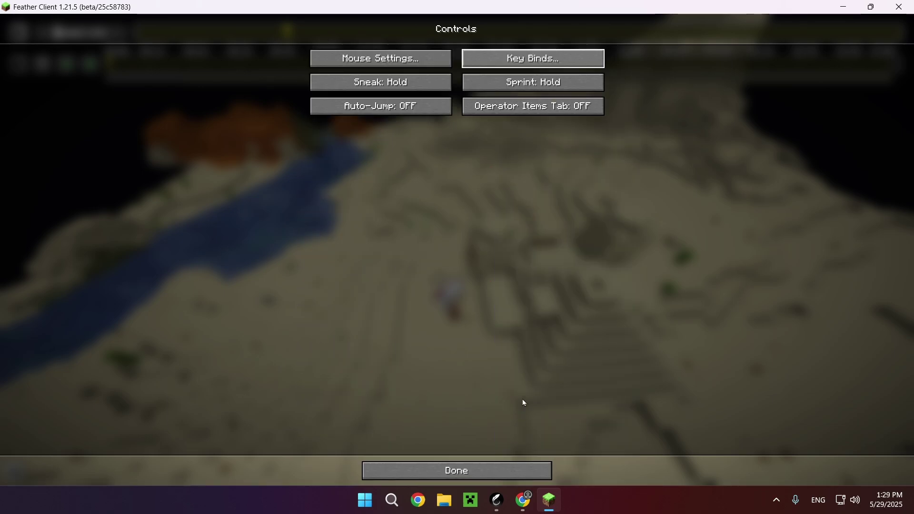
{"action": "key", "text": "Escape"}
{"action": "key", "text": "Escape"}
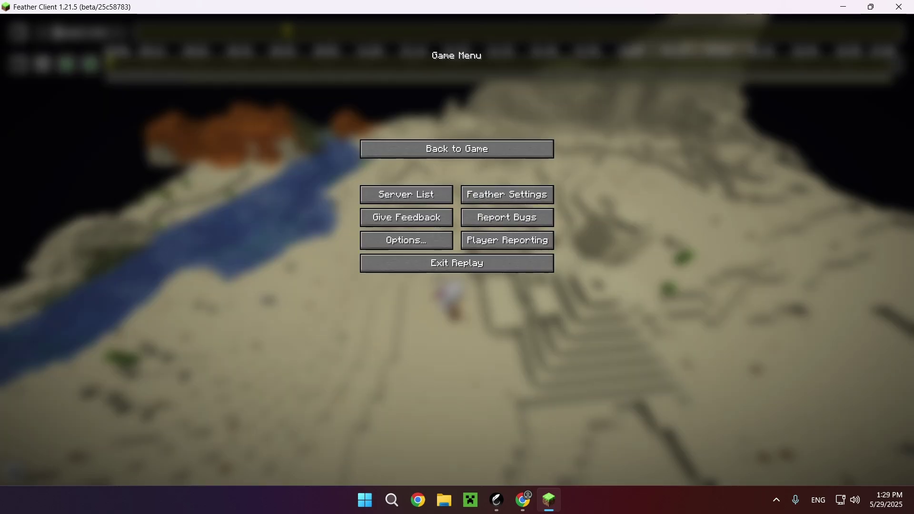
{"action": "key", "text": "Escape"}
- Roll the camera over the desert temple and test resetting its tilt
{"action": "key", "text": "j"}
{"action": "key", "text": "l"}
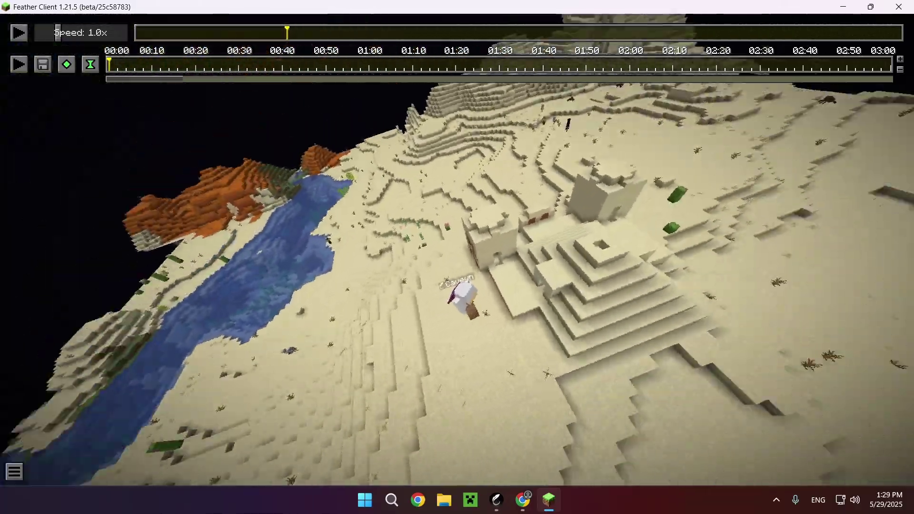
{"action": "key", "text": "j"}
{"action": "key", "text": "l"}
{"action": "key", "text": "j"}
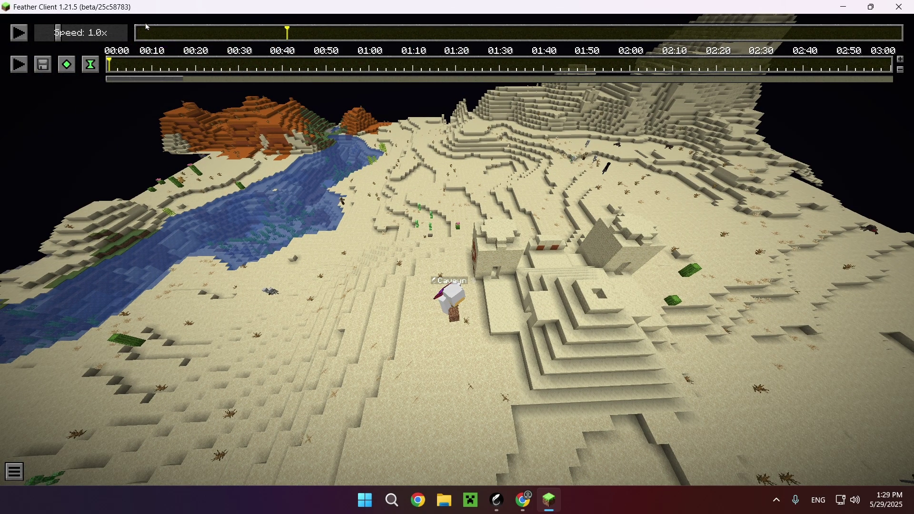
- Jump to an early point in the replay and fly the camera close to the recorded player
{"action": "left_click", "coordinate": [162, 32]}
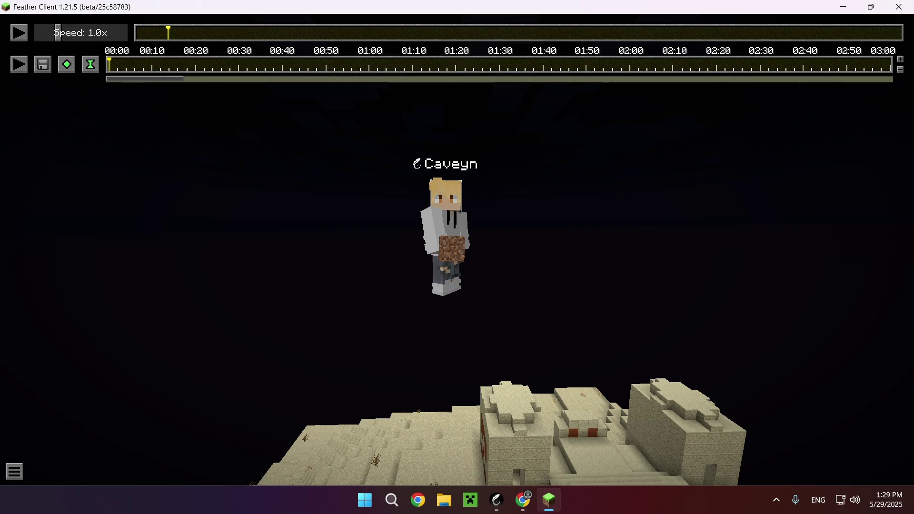
{"action": "key", "text": "w"}
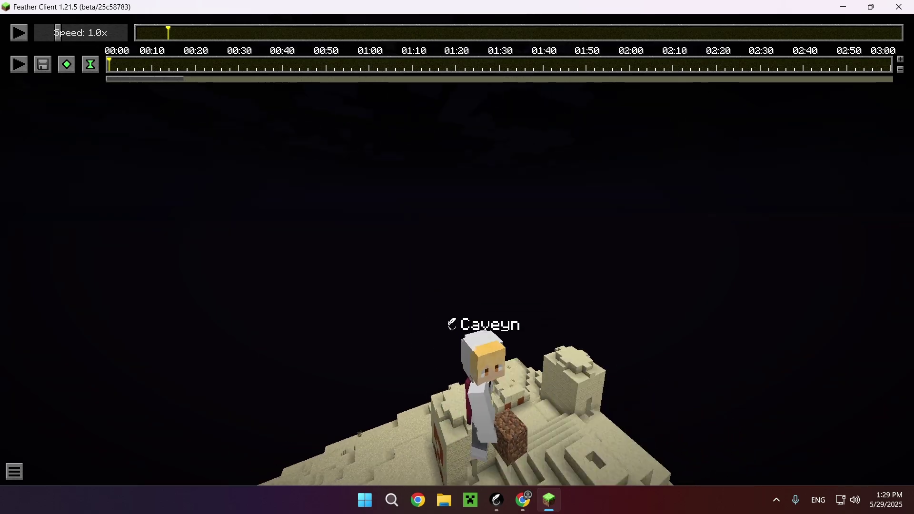
{"action": "key", "text": "w"}
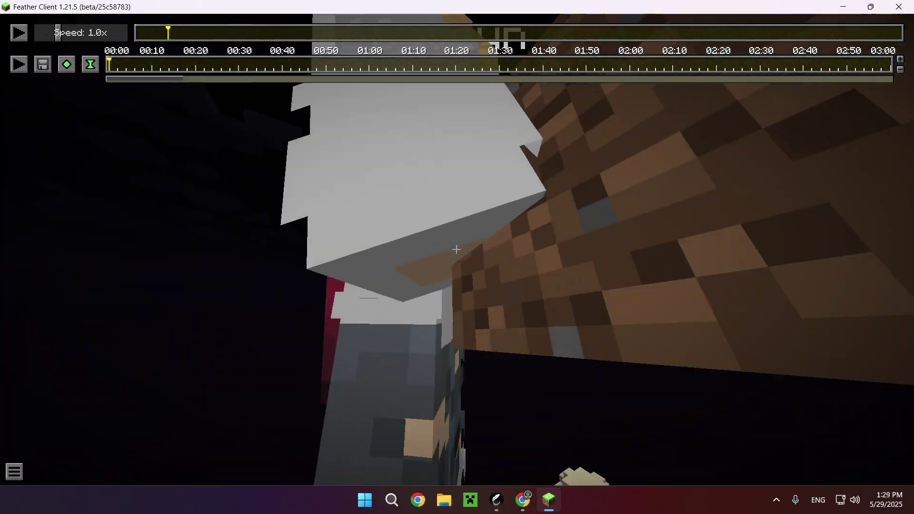
{"action": "key", "text": "s"}
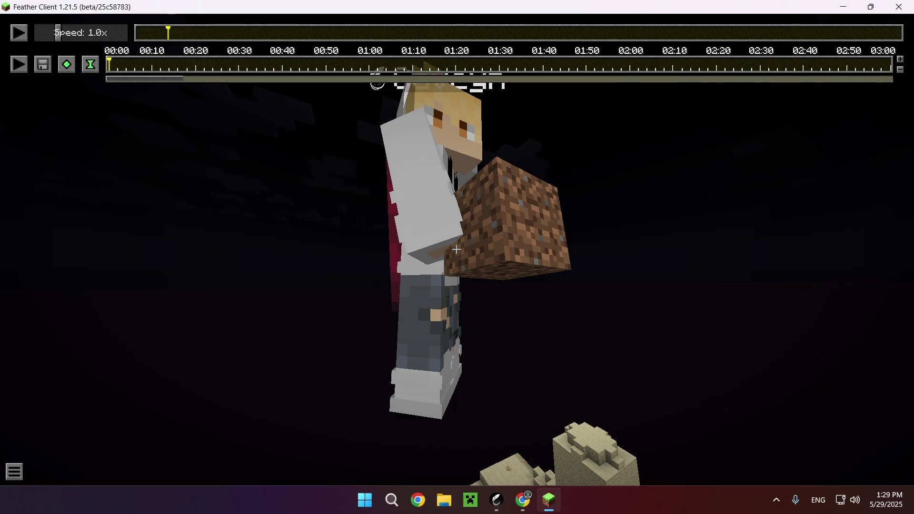
{"action": "key", "text": "s"}
{"action": "key", "text": "space"}
{"action": "key", "text": "d"}
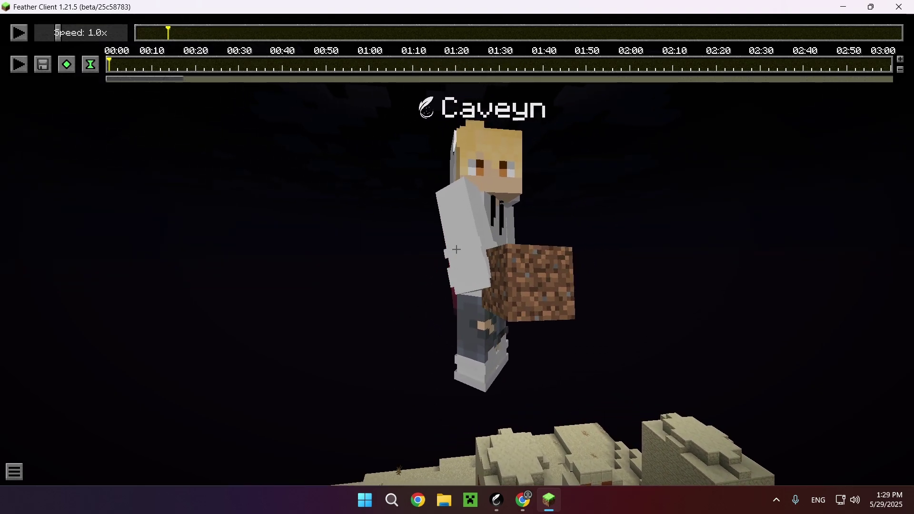
- Frame the recorded player from the front and add a position keyframe and a time keyframe at 00:00
{"action": "key", "text": "s"}
{"action": "key", "text": "d"}
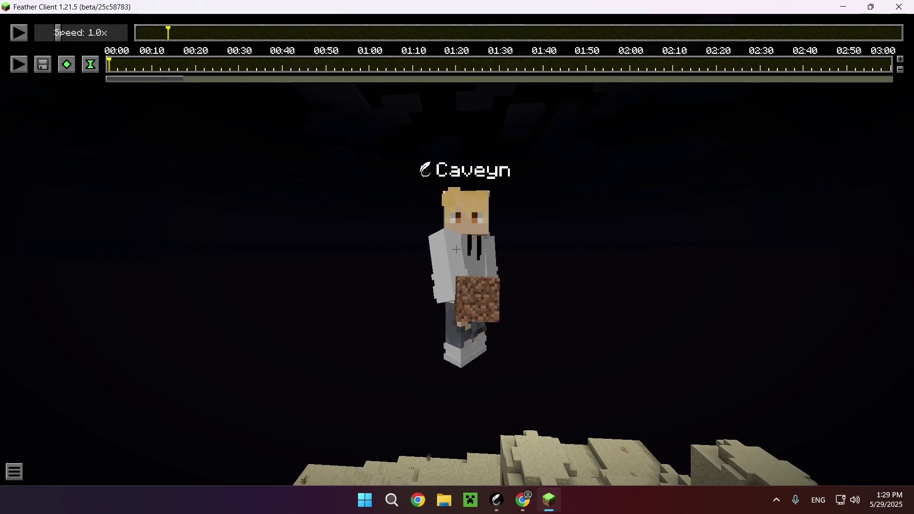
{"action": "key", "text": "s"}
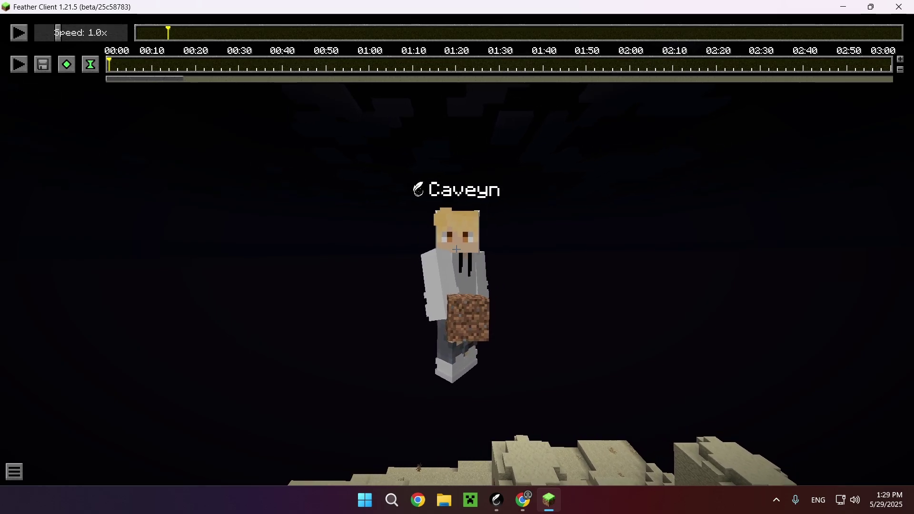
{"action": "key", "text": "i"}
{"action": "key", "text": "o"}
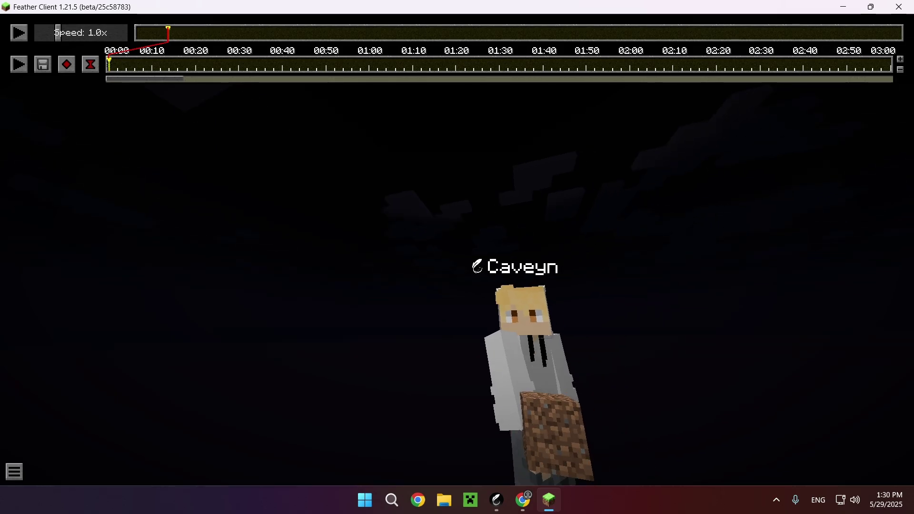
- Play the replay for a few seconds, pause it, and try to play the camera path
{"action": "key", "text": "p"}
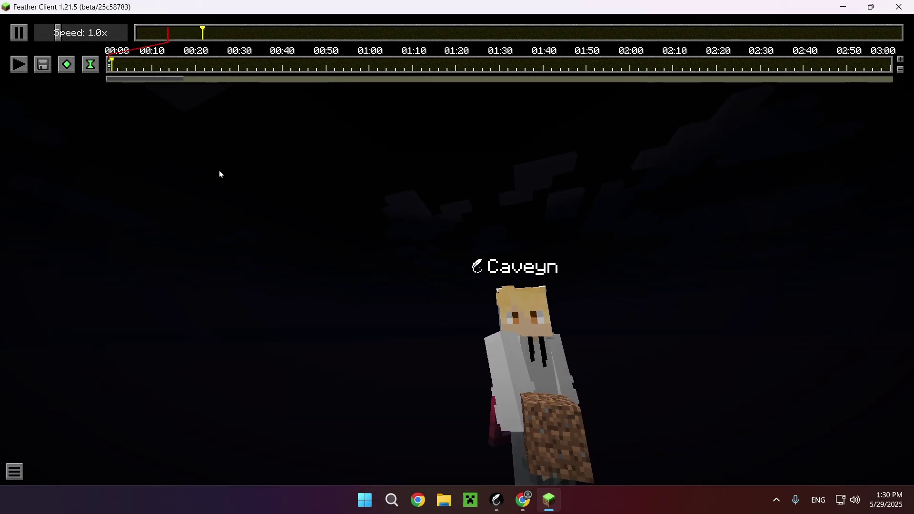
{"action": "key", "text": "p"}
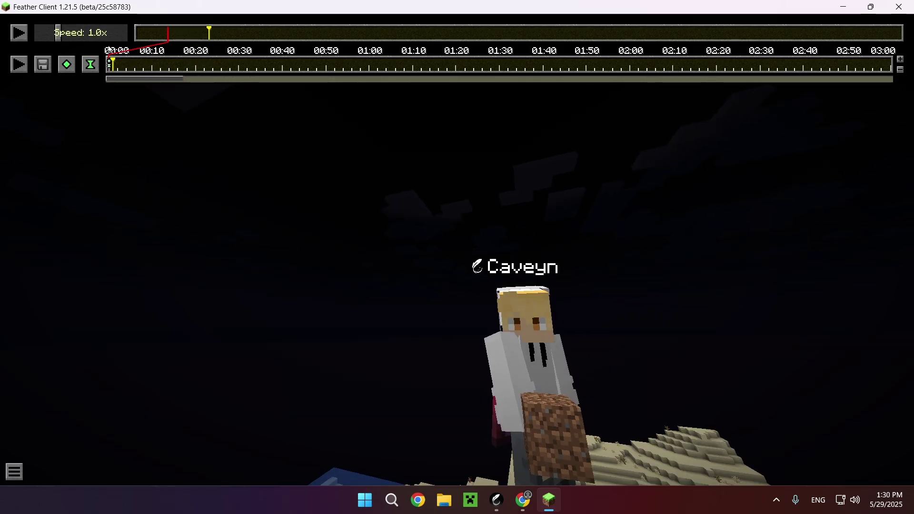
{"action": "left_click", "coordinate": [14, 69]}
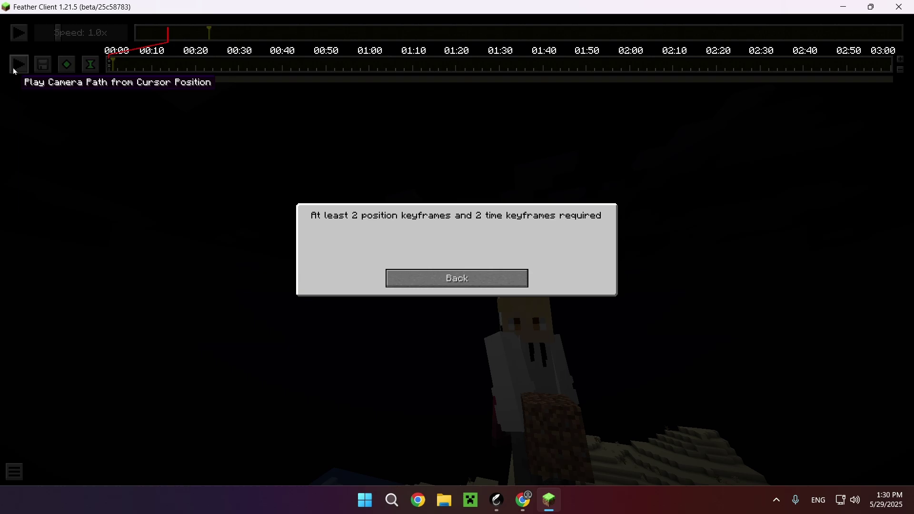
{"action": "left_click", "coordinate": [412, 284]}
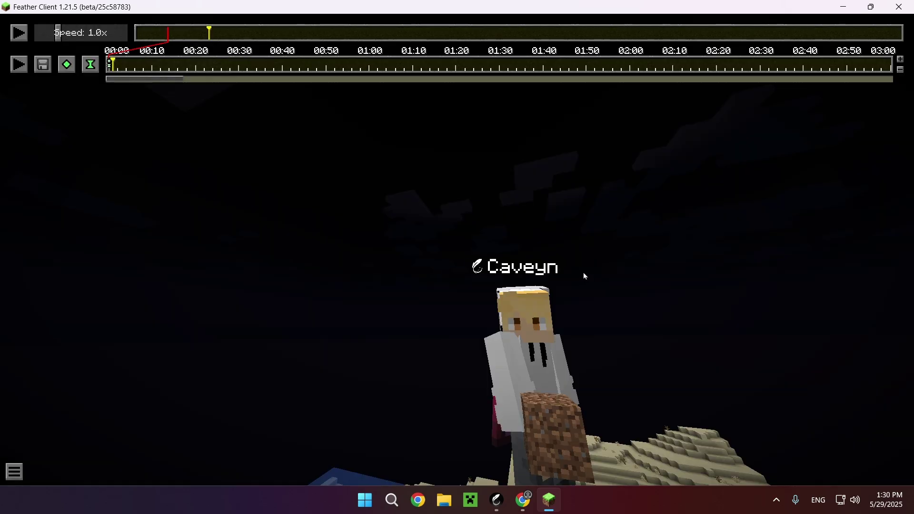
- Pull the camera back from the player and add a second position keyframe and time keyframe about one second along the timeline
{"action": "key", "text": "s"}
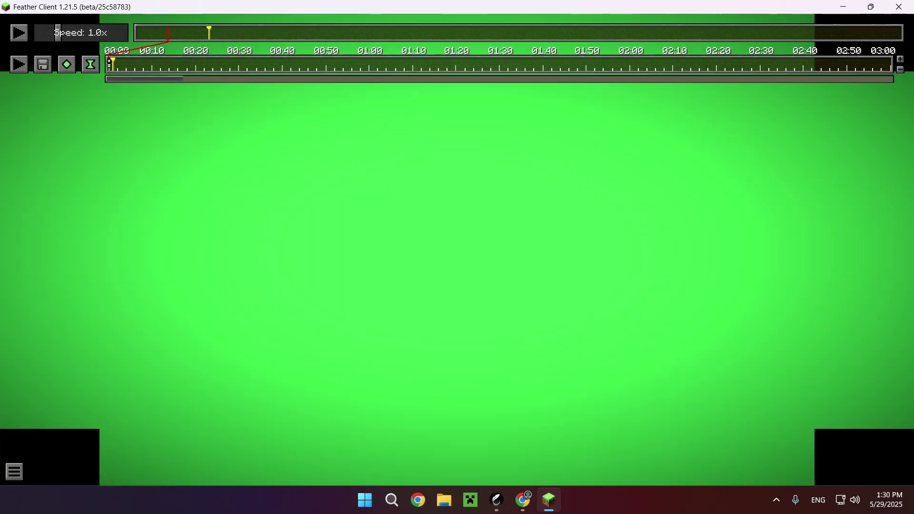
{"action": "key", "text": "j"}
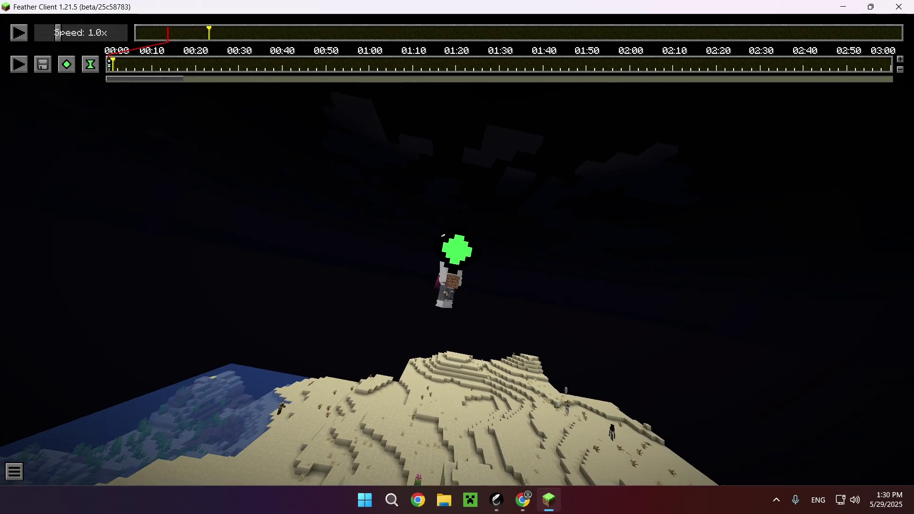
{"action": "key", "text": "i"}
{"action": "key", "text": "o"}
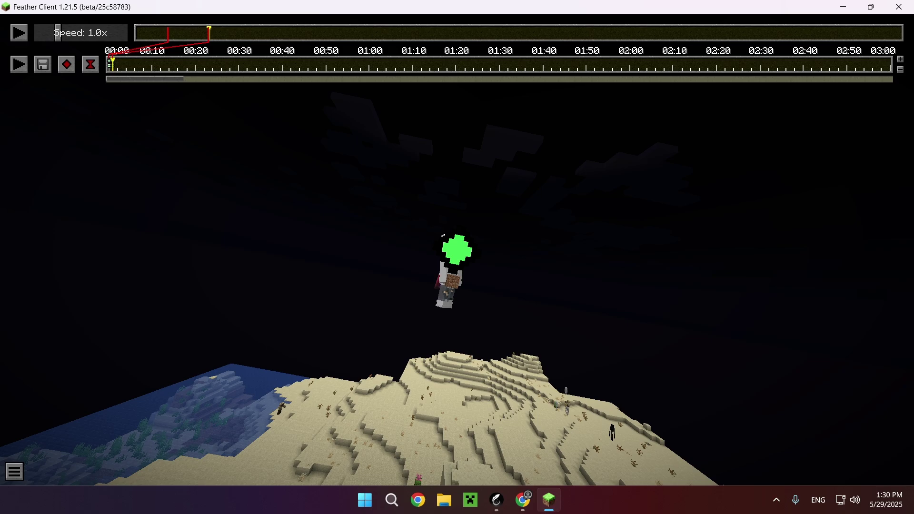
- Preview the camera path, move the replay to just before the first keyframe, and preview the path again
{"action": "key", "text": "w"}
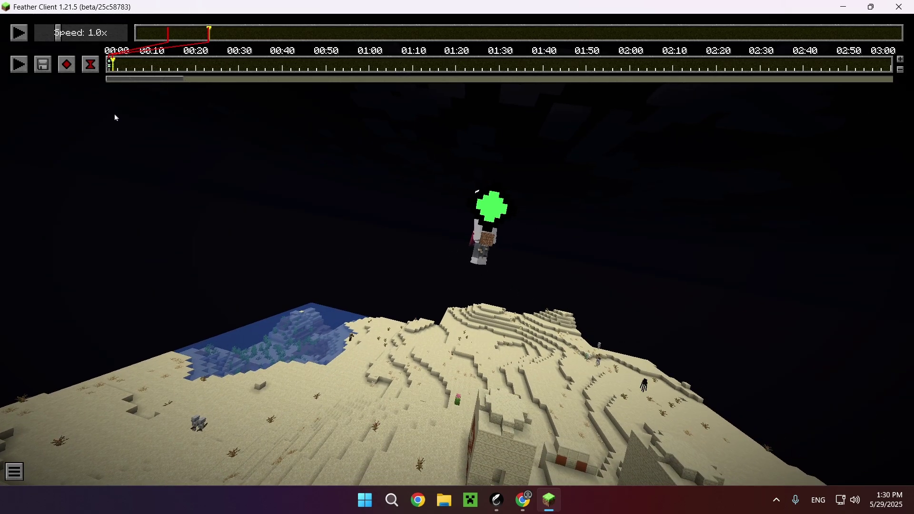
{"action": "left_click", "coordinate": [18, 64]}
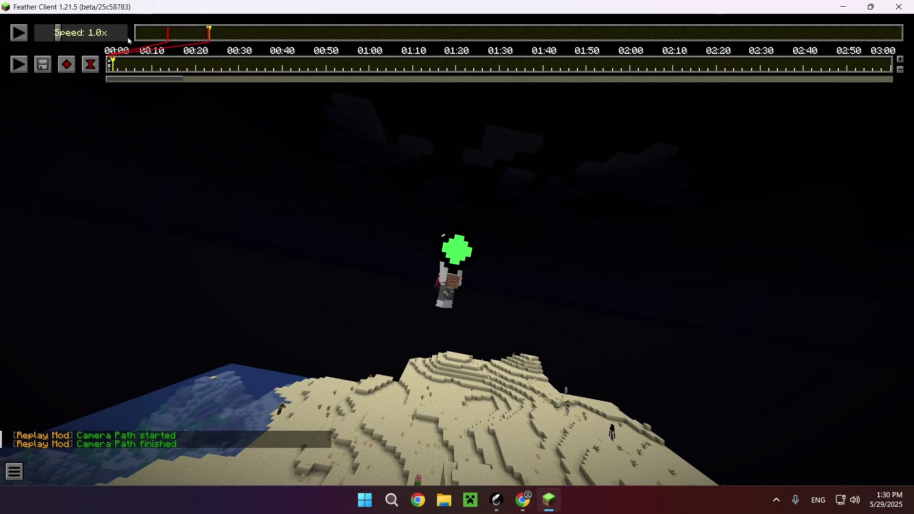
{"action": "left_click", "coordinate": [161, 36]}
{"action": "key", "text": "Escape"}
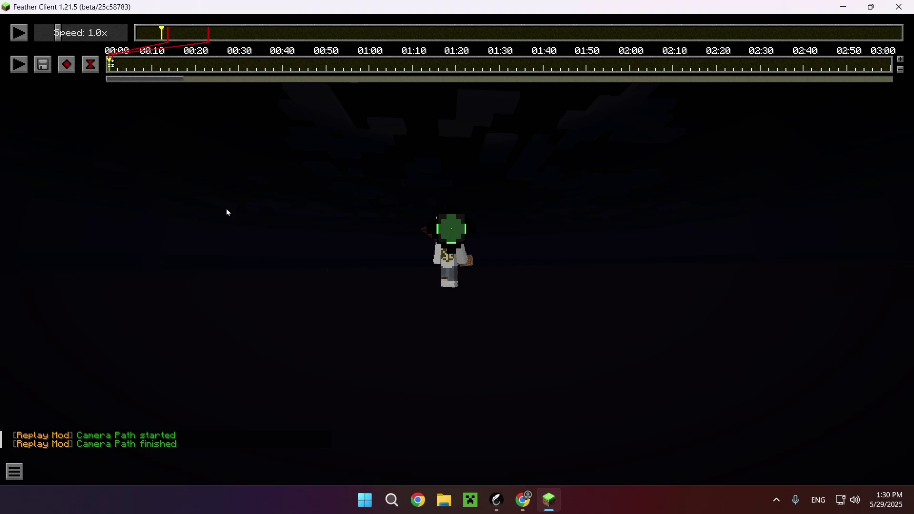
{"action": "left_click", "coordinate": [18, 63]}
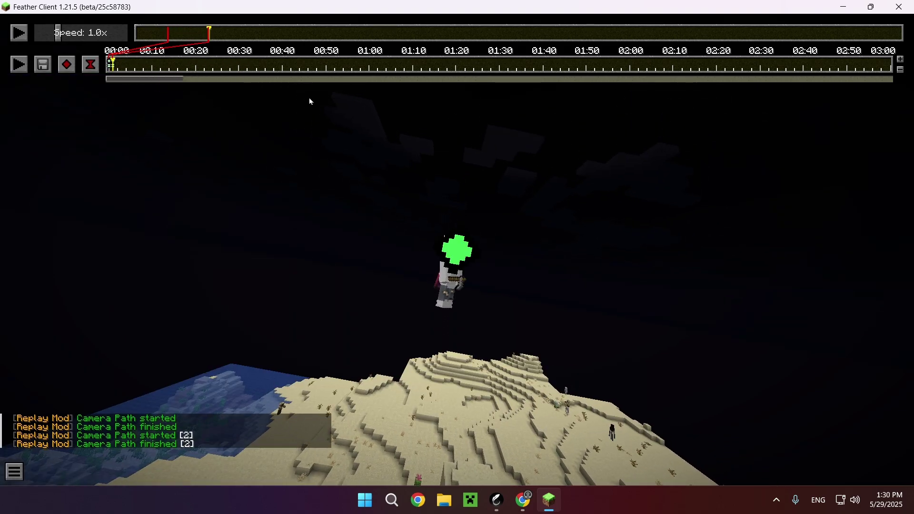
- Pull the camera farther back from the recorded player and roll it so the horizon tilts
{"action": "left_click", "coordinate": [502, 298]}
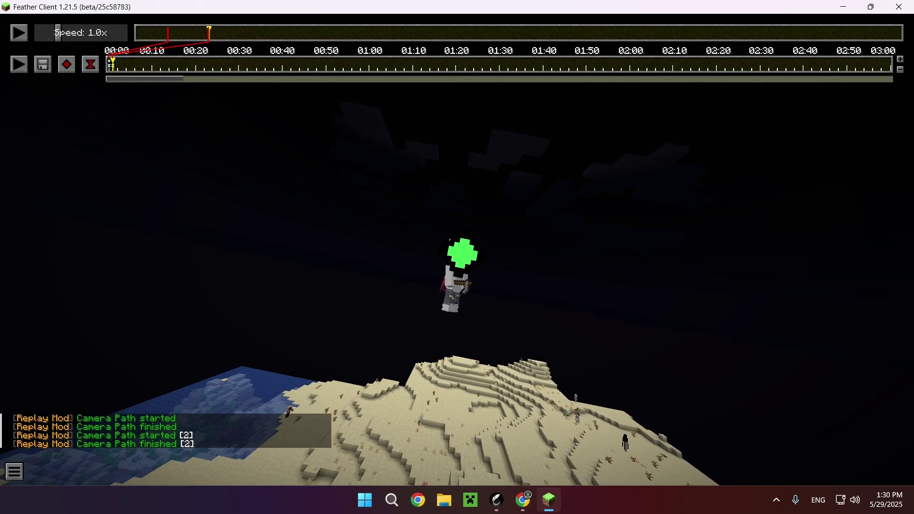
{"action": "key", "text": "w"}
{"action": "key", "text": "s"}
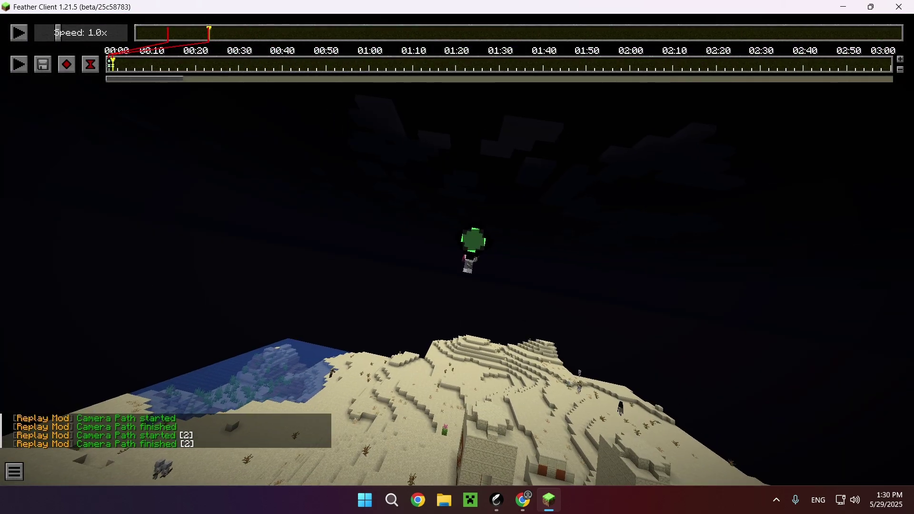
{"action": "key", "text": "j"}
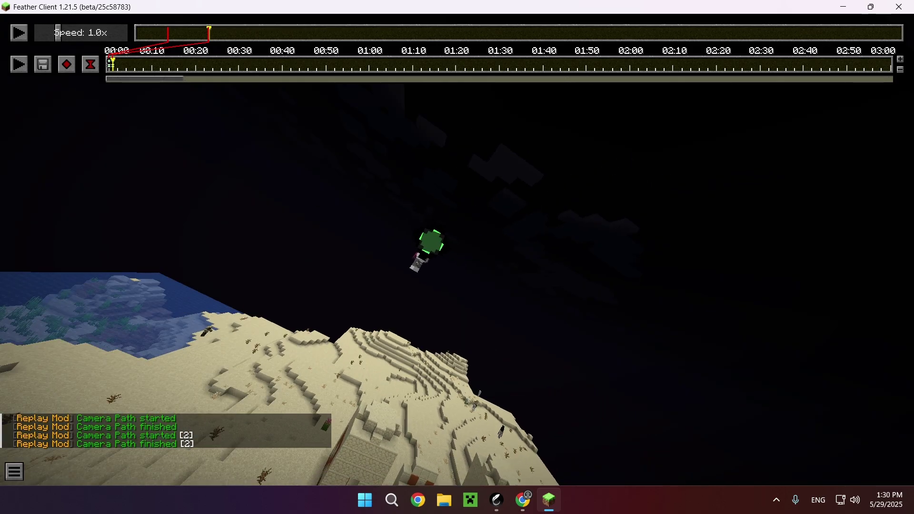
{"action": "key", "text": "t"}
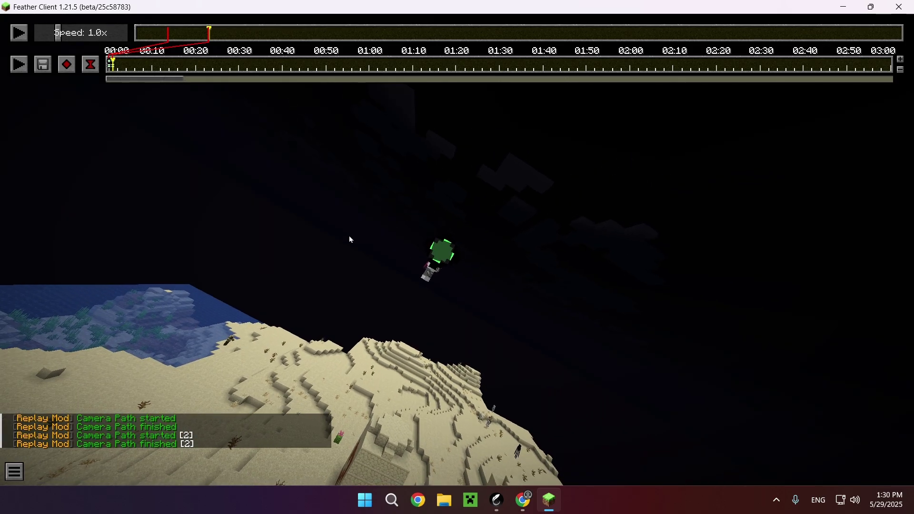
- Advance the replay a few seconds, reframe the player with the desert village in view, and add a third position keyframe and time keyframe
{"action": "left_click", "coordinate": [21, 37]}
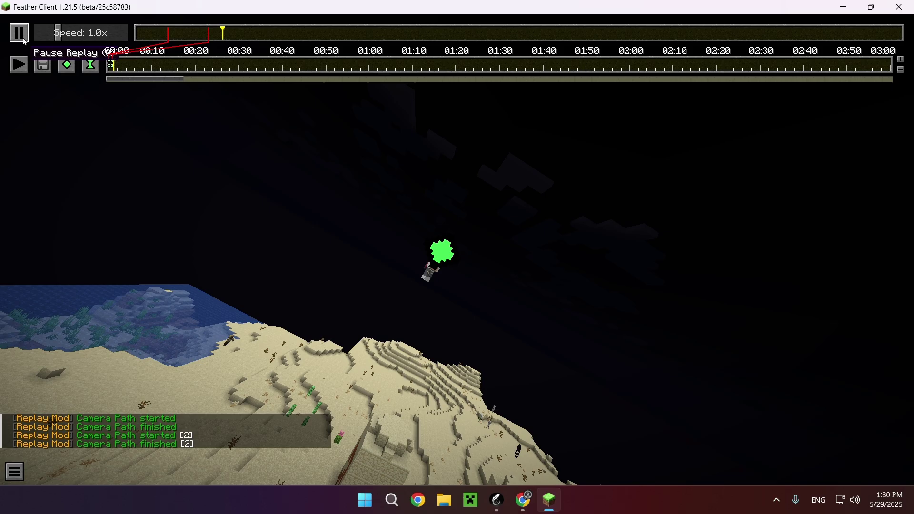
{"action": "left_click", "coordinate": [23, 40]}
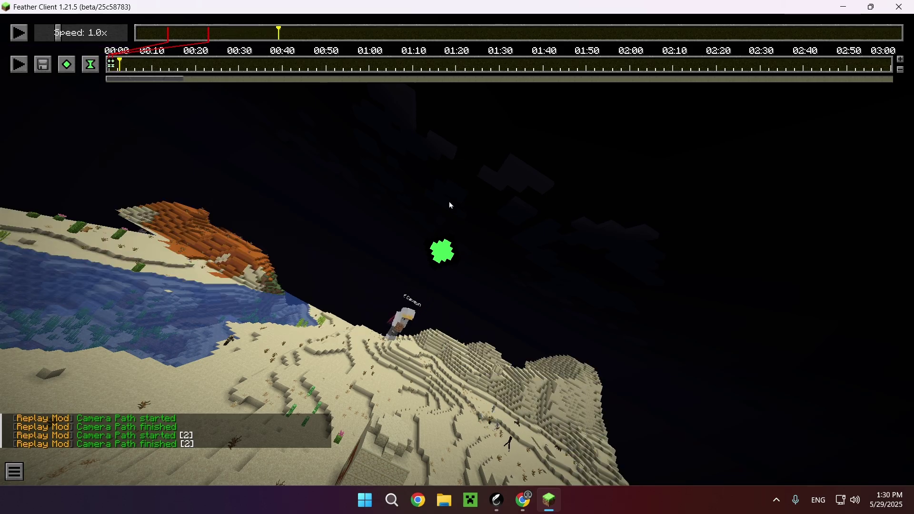
{"action": "left_click", "coordinate": [450, 234]}
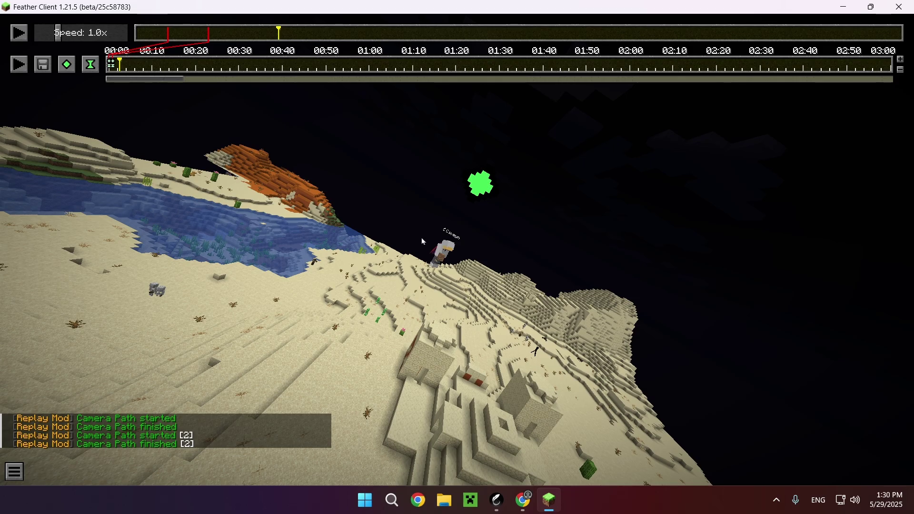
{"action": "left_click", "coordinate": [67, 64]}
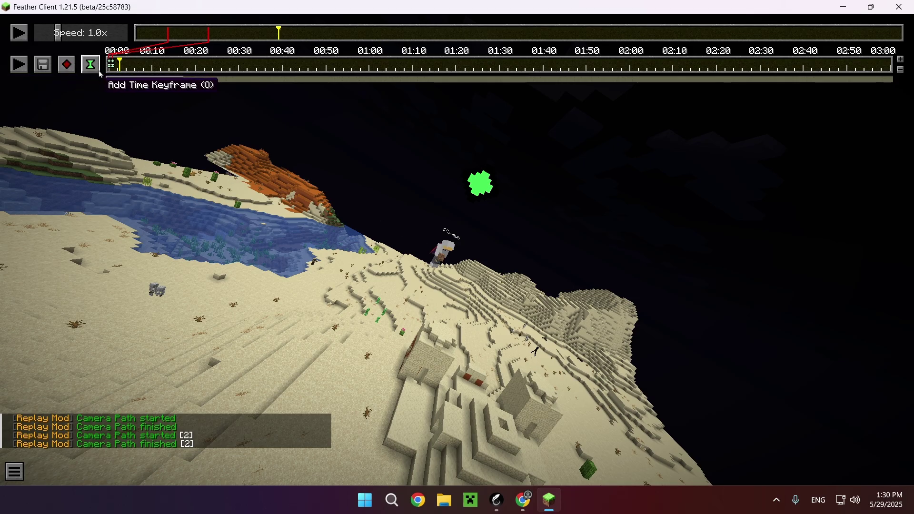
{"action": "left_click", "coordinate": [91, 64]}
- Preview the three-keyframe camera path twice
{"action": "left_click", "coordinate": [14, 68]}
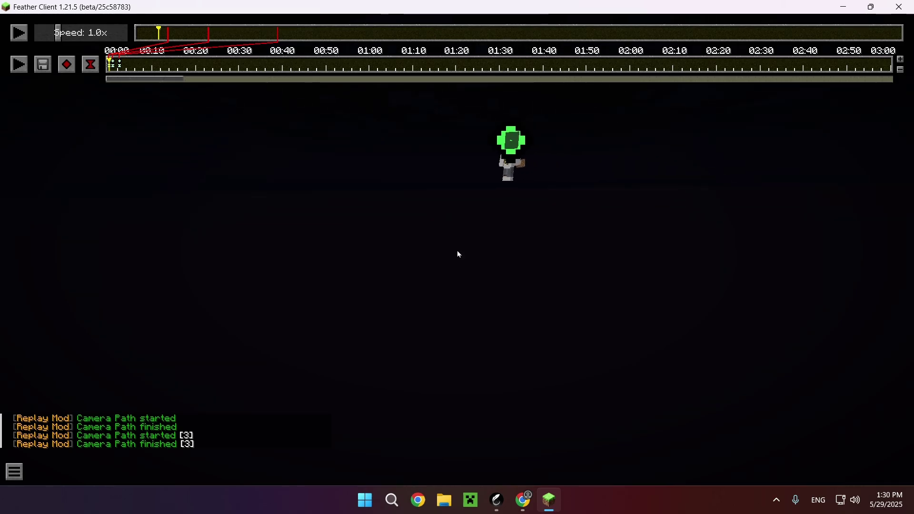
{"action": "left_click", "coordinate": [19, 69]}
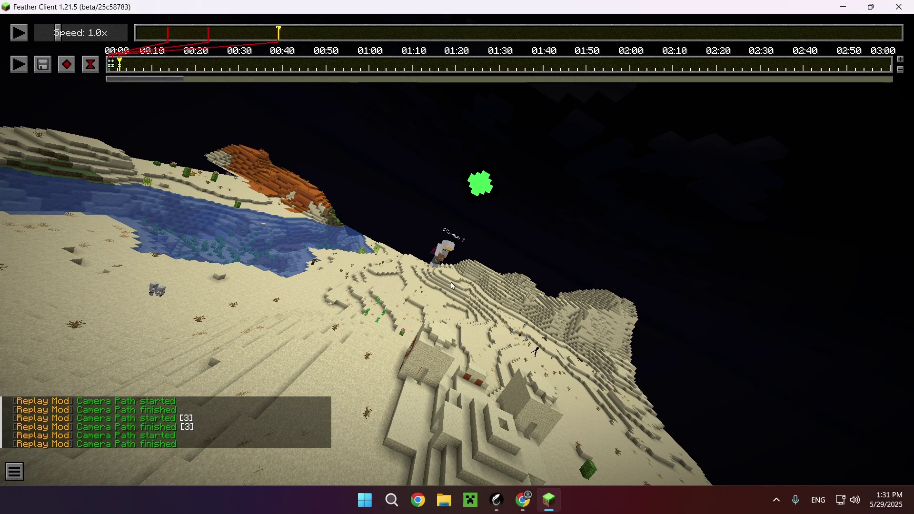
- Open the video render settings and set the framerate to 120 and bitrate to 50 mbps, with name tag rendering turned off
{"action": "left_click", "coordinate": [43, 67]}
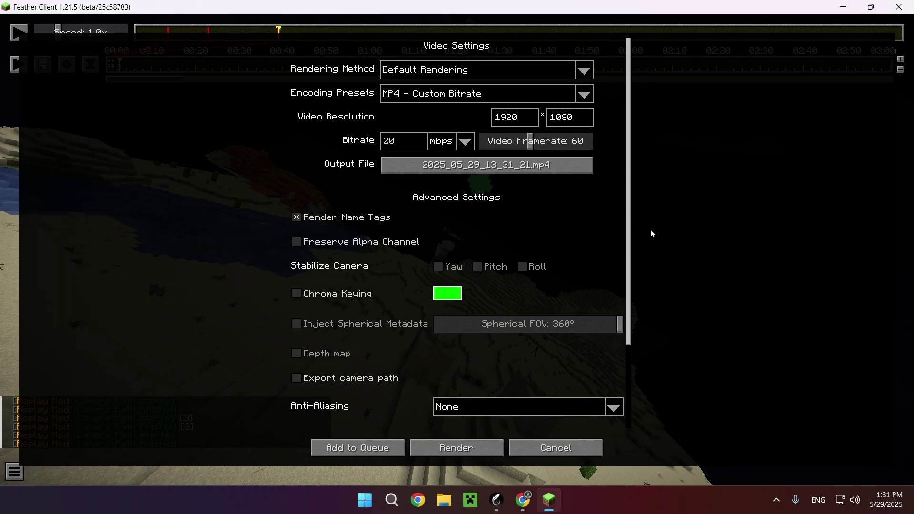
{"action": "left_click", "coordinate": [423, 75]}
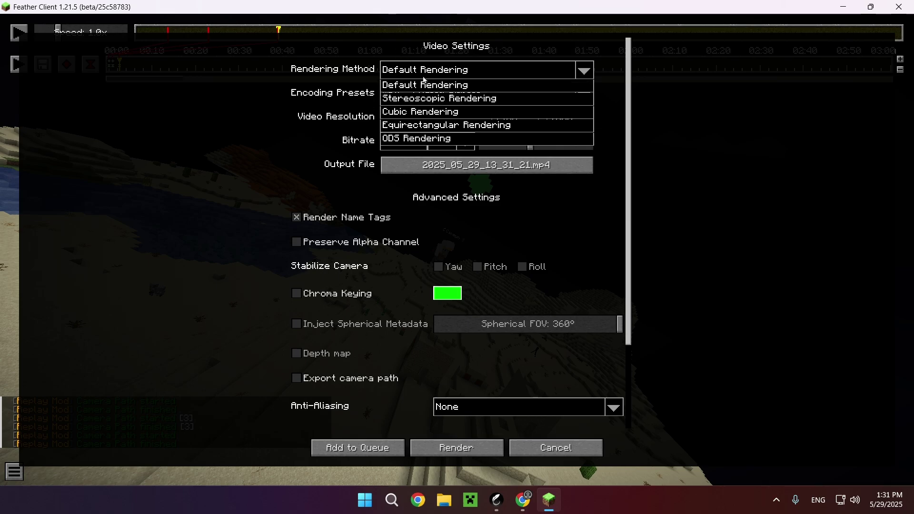
{"action": "left_click", "coordinate": [245, 152]}
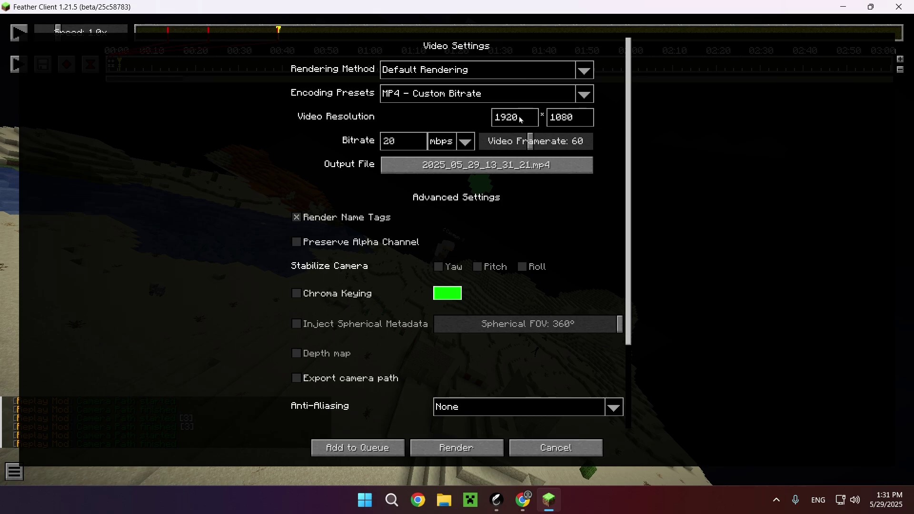
{"action": "left_click_drag", "start_coordinate": [530, 143], "coordinate": [633, 153]}
{"action": "left_click", "coordinate": [419, 145]}
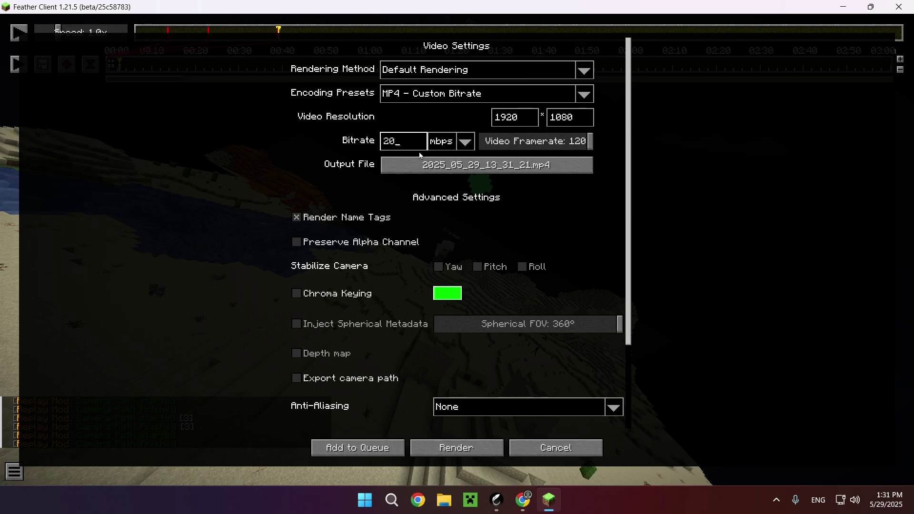
{"action": "key", "text": "BackSpace"}
{"action": "type", "text": "6"}
{"action": "key", "text": "BackSpace"}
{"action": "type", "text": "5"}
{"action": "left_click", "coordinate": [296, 218]}
- Review the remaining advanced and command line render settings, including the anti-aliasing choices, leaving anti-aliasing at None
{"action": "scroll", "coordinate": [428, 183], "scroll_direction": "down", "scroll_amount": 1}
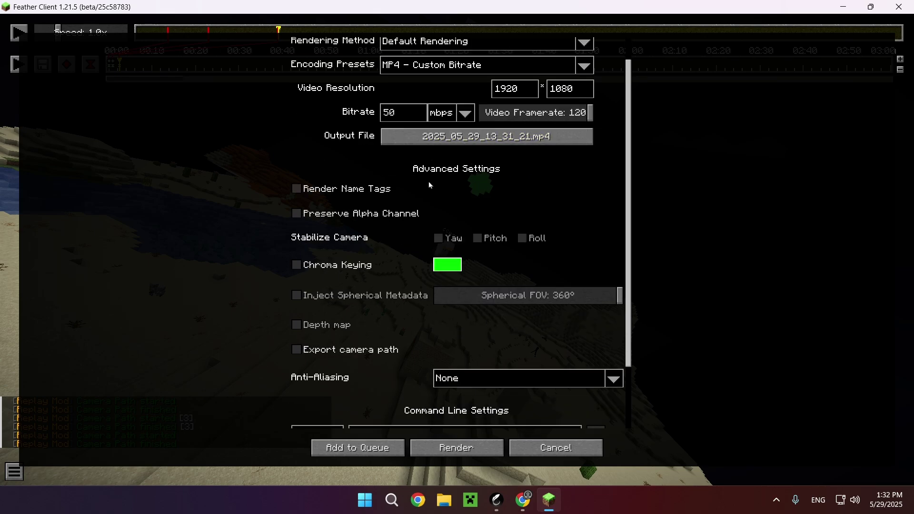
{"action": "scroll", "coordinate": [429, 183], "scroll_direction": "down", "scroll_amount": 1}
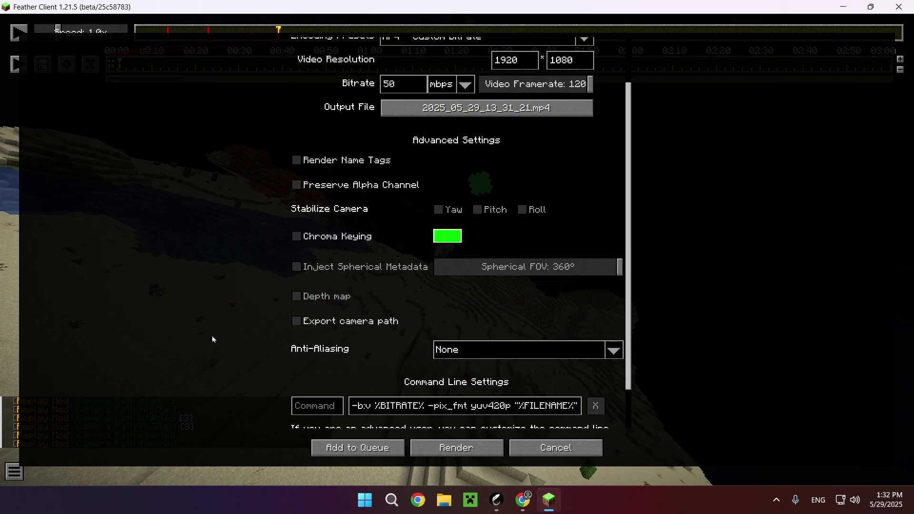
{"action": "scroll", "coordinate": [277, 309], "scroll_direction": "down", "scroll_amount": 2}
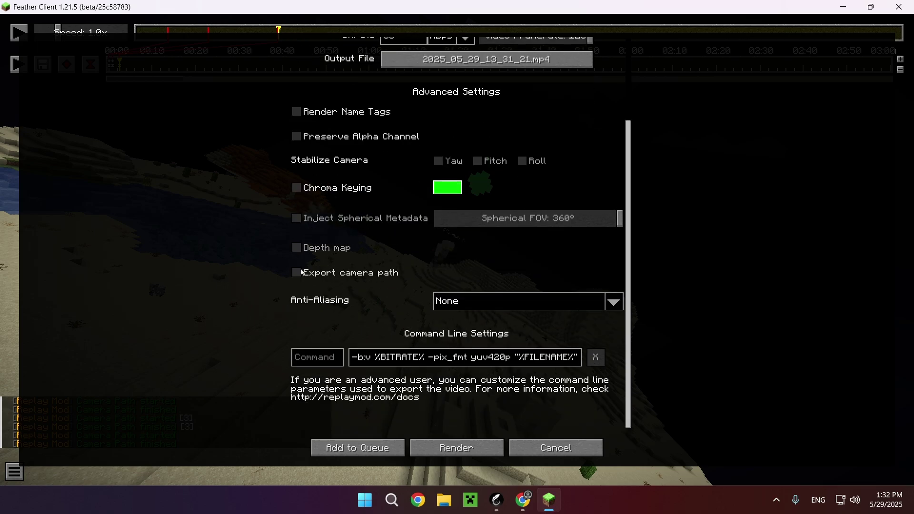
{"action": "left_click", "coordinate": [556, 304]}
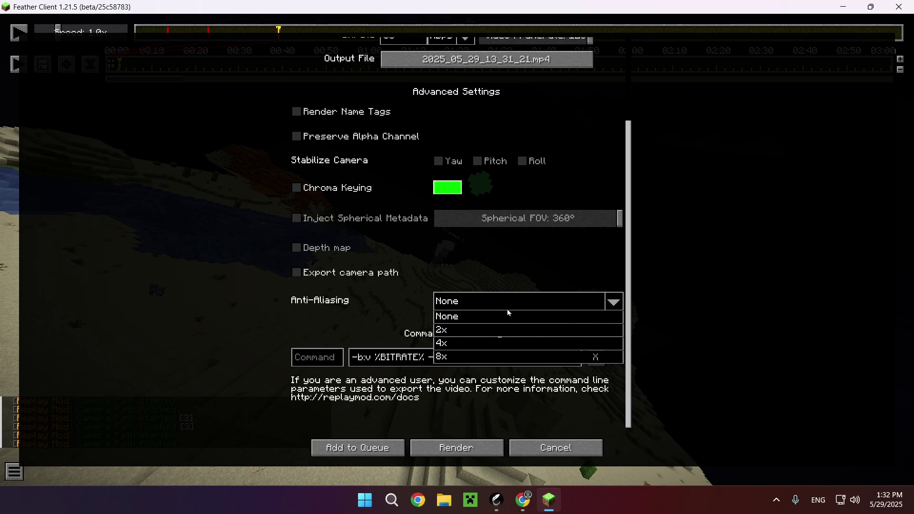
{"action": "left_click", "coordinate": [454, 401]}
{"action": "scroll", "coordinate": [544, 259], "scroll_direction": "up", "scroll_amount": 5}
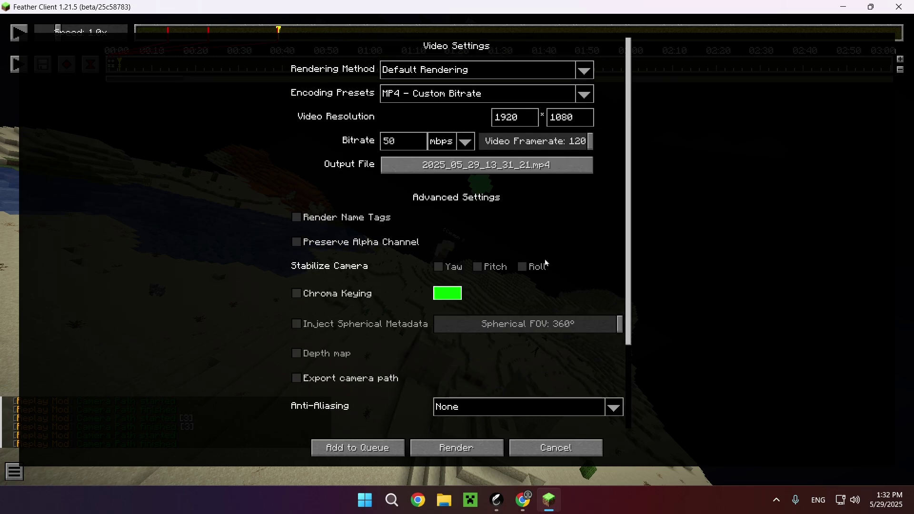
- Set the output location to the .Videos folder on drive E, keeping the file name 2025_05_29_13_31_21.mp4, and start the render
{"action": "left_click", "coordinate": [438, 172]}
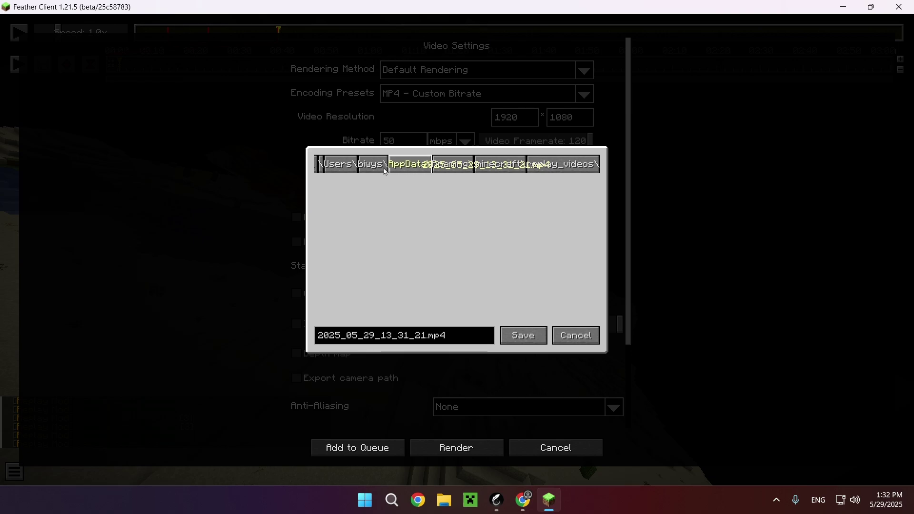
{"action": "left_click", "coordinate": [330, 166]}
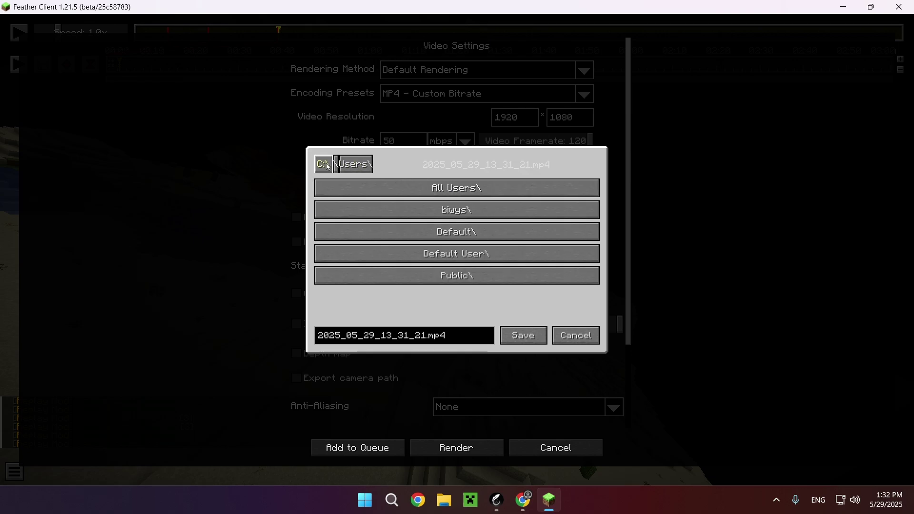
{"action": "left_click", "coordinate": [327, 165]}
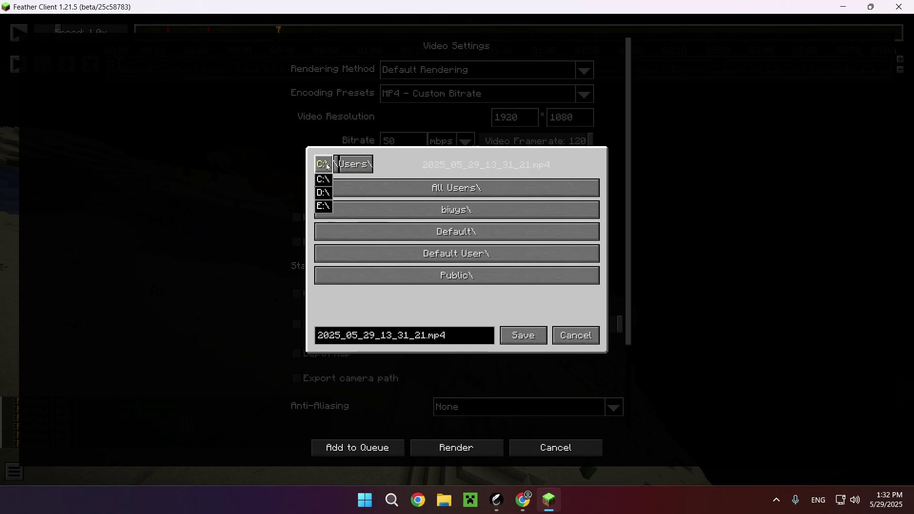
{"action": "left_click", "coordinate": [323, 208]}
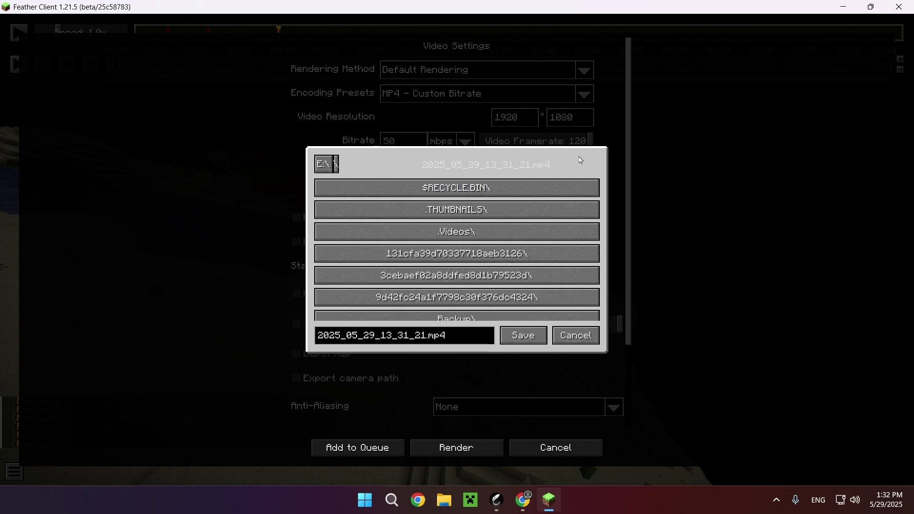
{"action": "left_click", "coordinate": [447, 232]}
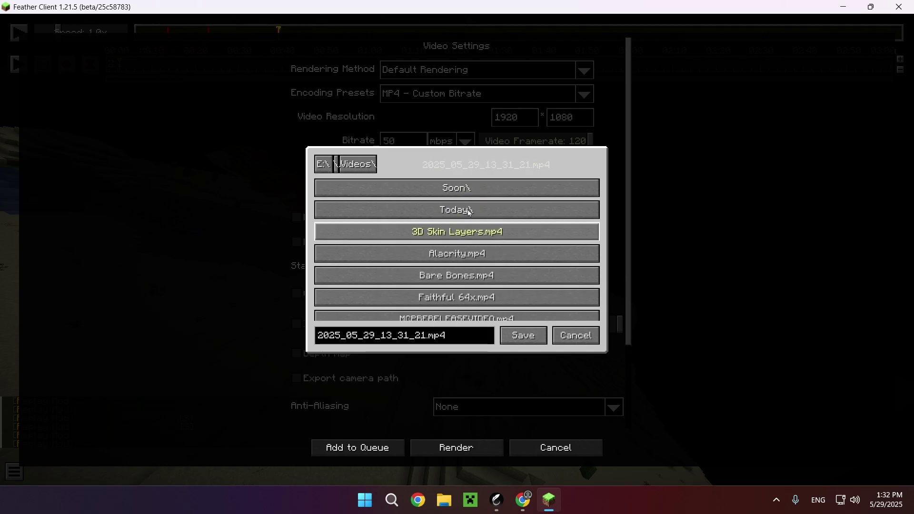
{"action": "left_click", "coordinate": [522, 336]}
{"action": "scroll", "coordinate": [514, 285], "scroll_direction": "down", "scroll_amount": 3}
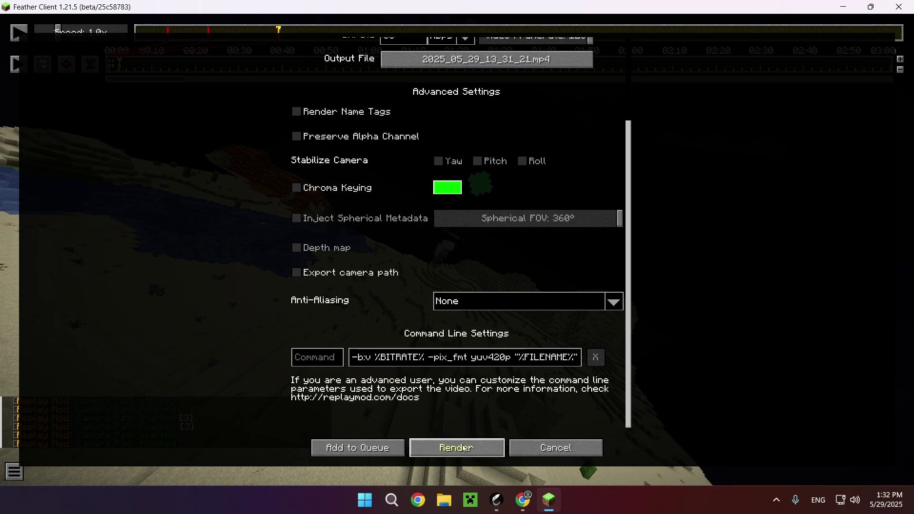
{"action": "left_click", "coordinate": [457, 447]}
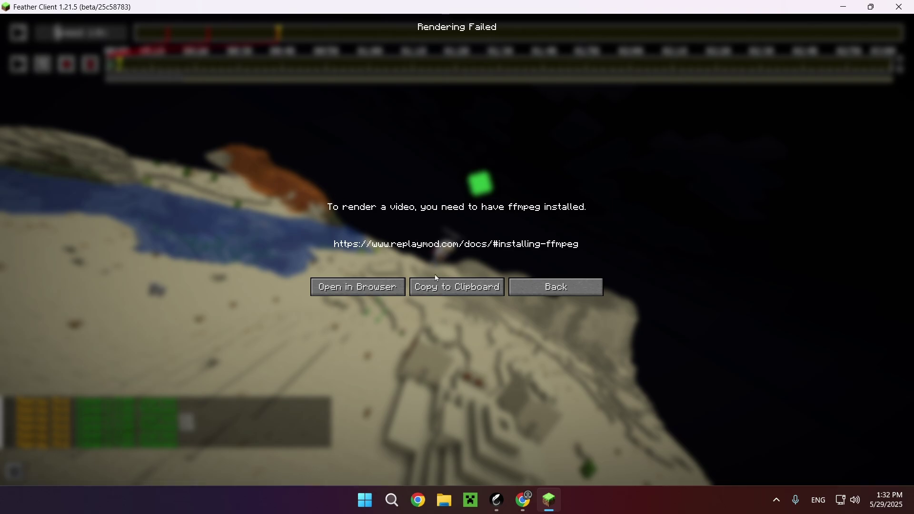
- Switch to Chrome, open replaymod.com/docs/#installing-ffmpeg, download the Windows FFmpeg essentials release, and check the download's progress
{"action": "left_click", "coordinate": [527, 500]}
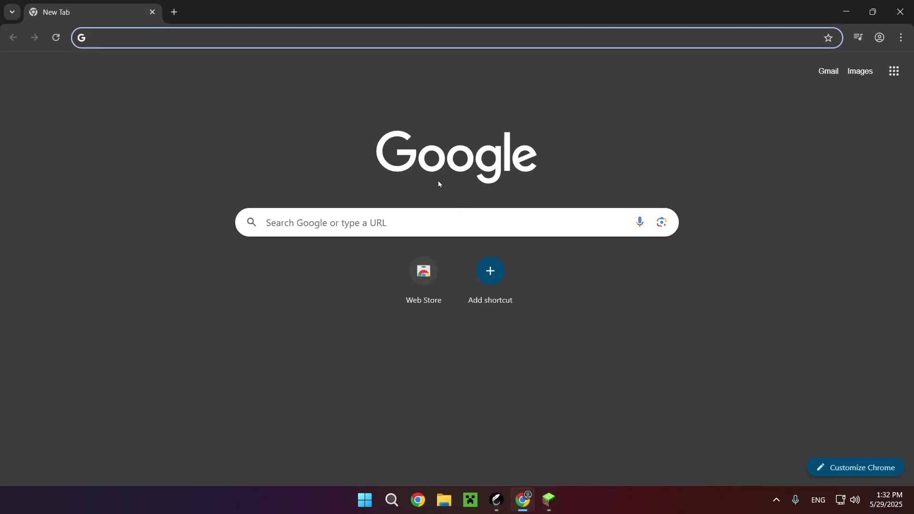
{"action": "type", "text": "https://www.replaymod.com/docs/#installing-ffmpeg"}
{"action": "key", "text": "Return"}
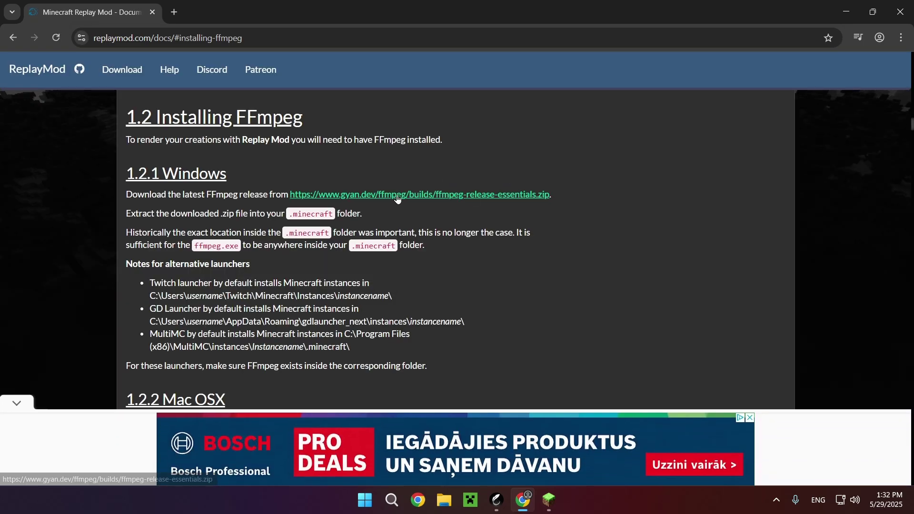
{"action": "left_click", "coordinate": [439, 196]}
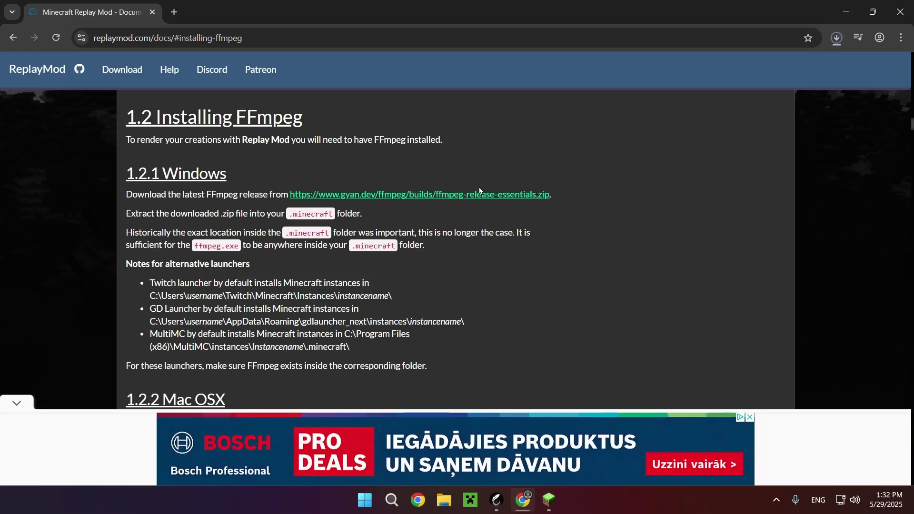
{"action": "left_click", "coordinate": [837, 38]}
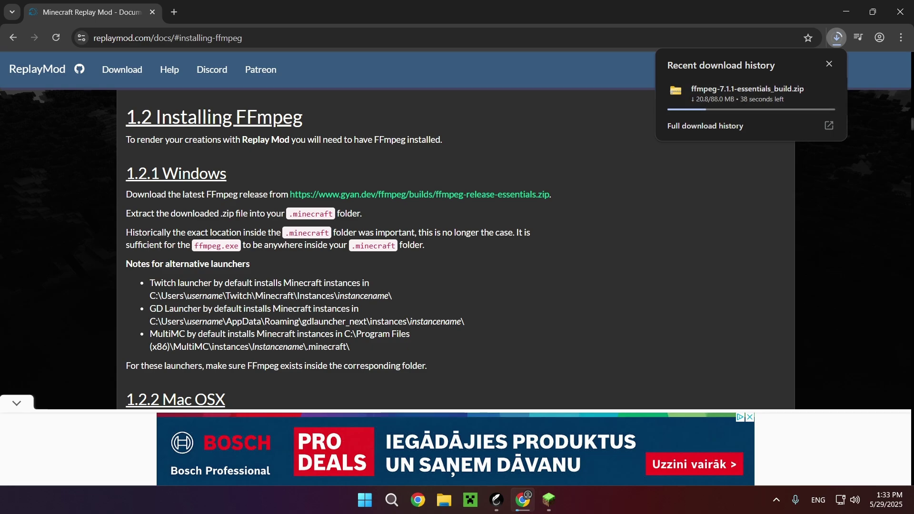
{"action": "left_click", "coordinate": [559, 510]}
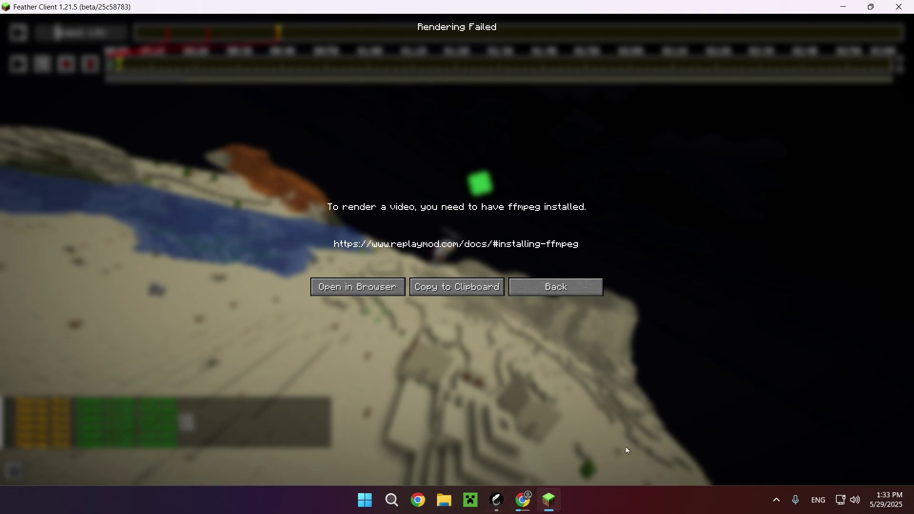
{"action": "left_click", "coordinate": [523, 500]}
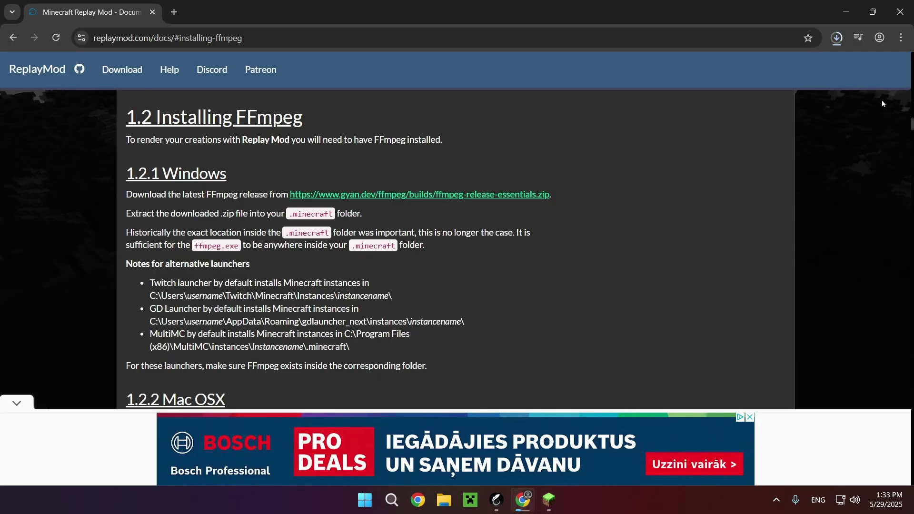
- Show the downloaded ffmpeg-7.1.1-essentials_build.zip in its Downloads folder
{"action": "left_click", "coordinate": [837, 36]}
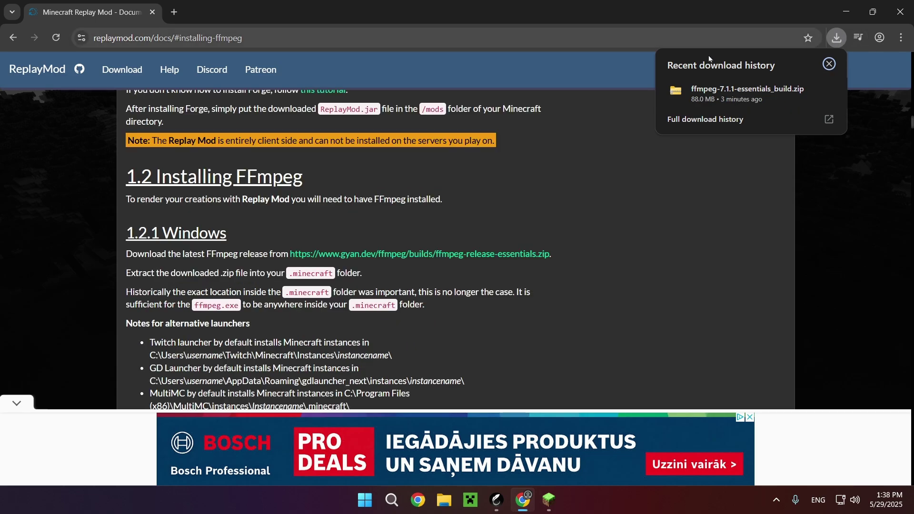
{"action": "mouse_move", "coordinate": [742, 95]}
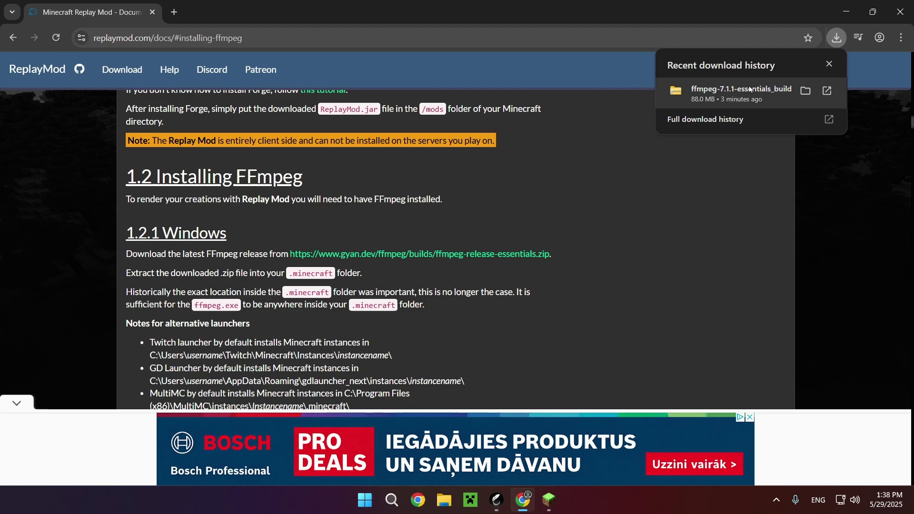
{"action": "left_click", "coordinate": [806, 92]}
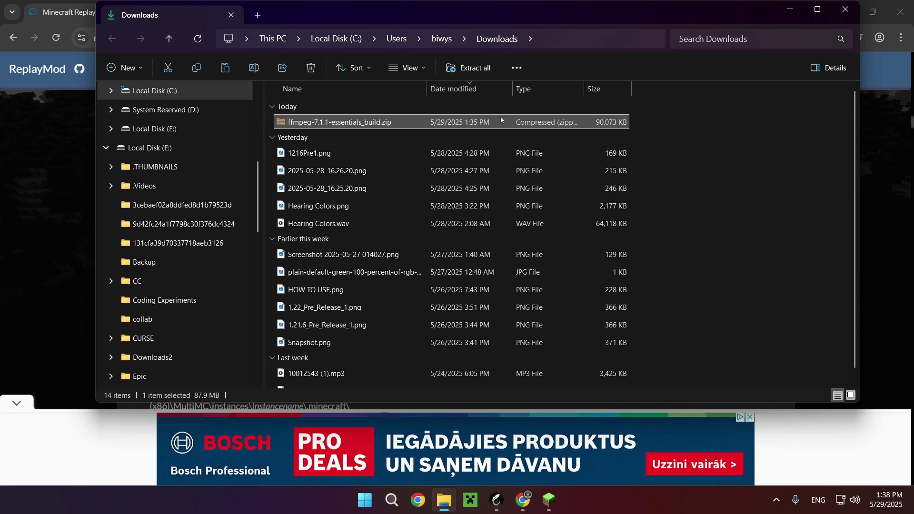
- Open the .minecraft folder inside %appdata% and move ffmpeg-7.1.1-essentials_build.zip from Downloads into it
{"action": "key", "text": "super+r"}
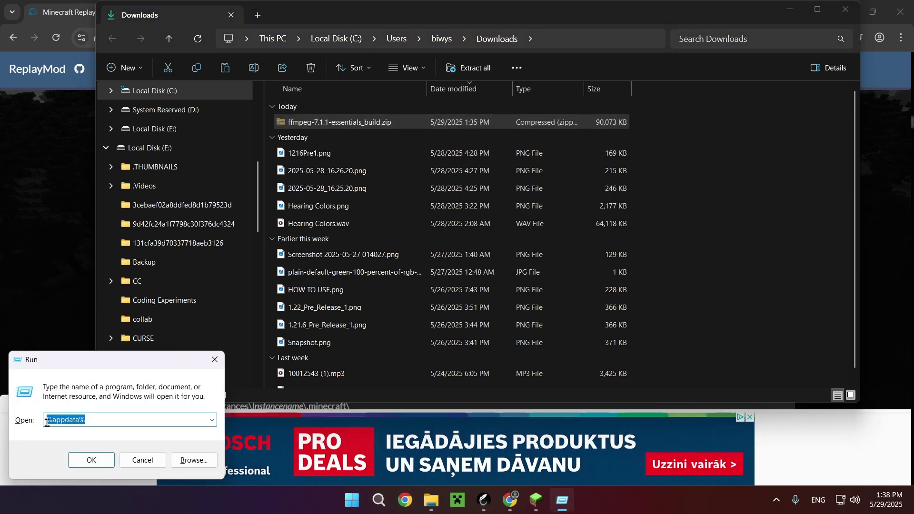
{"action": "left_click", "coordinate": [91, 460]}
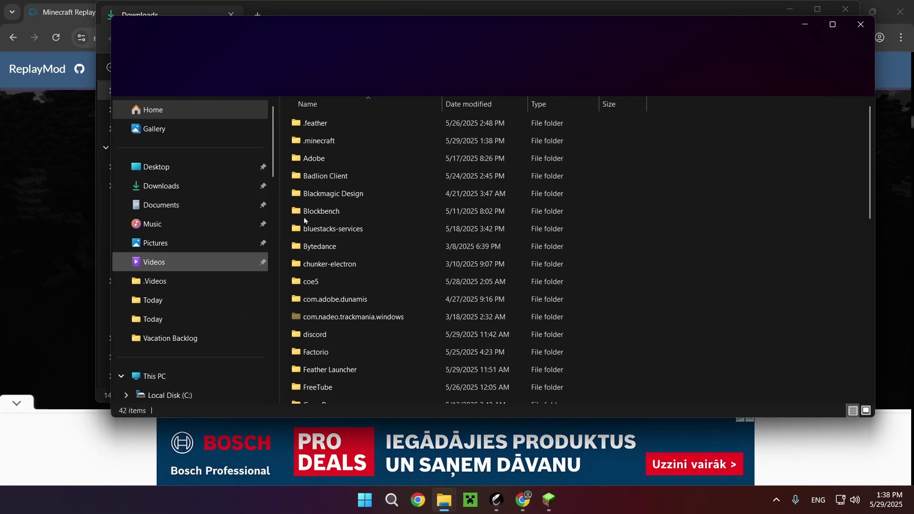
{"action": "double_click", "coordinate": [297, 140]}
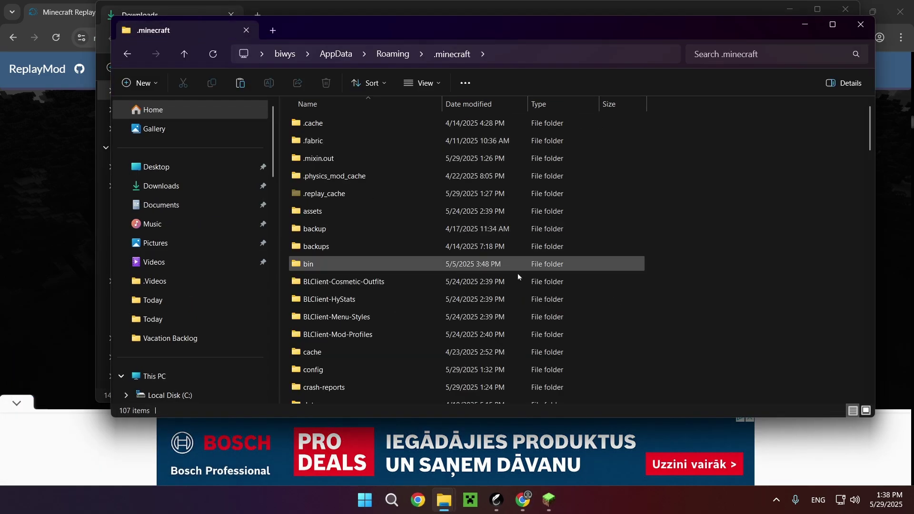
{"action": "key", "text": "ctrl+v"}
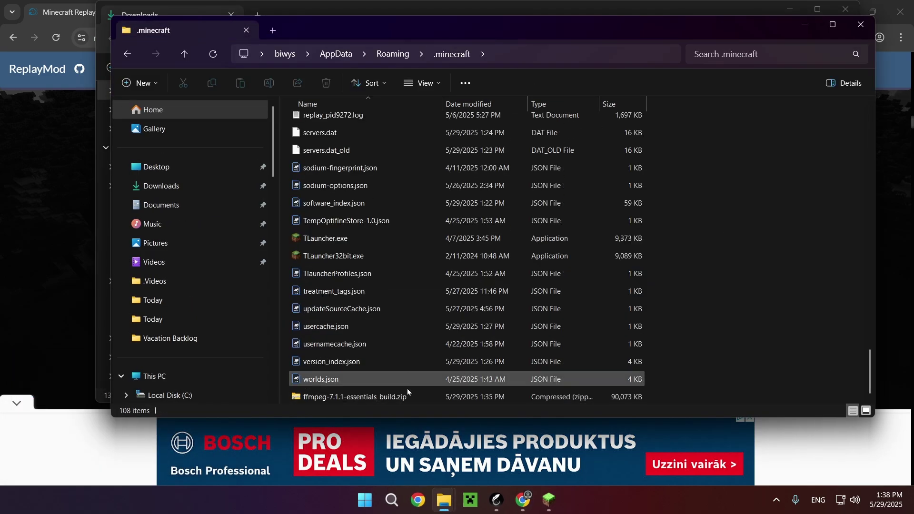
- Extract ffmpeg-7.1.1-essentials_build.zip inside the .minecraft folder
{"action": "left_click", "coordinate": [401, 395]}
{"action": "right_click", "coordinate": [400, 395]}
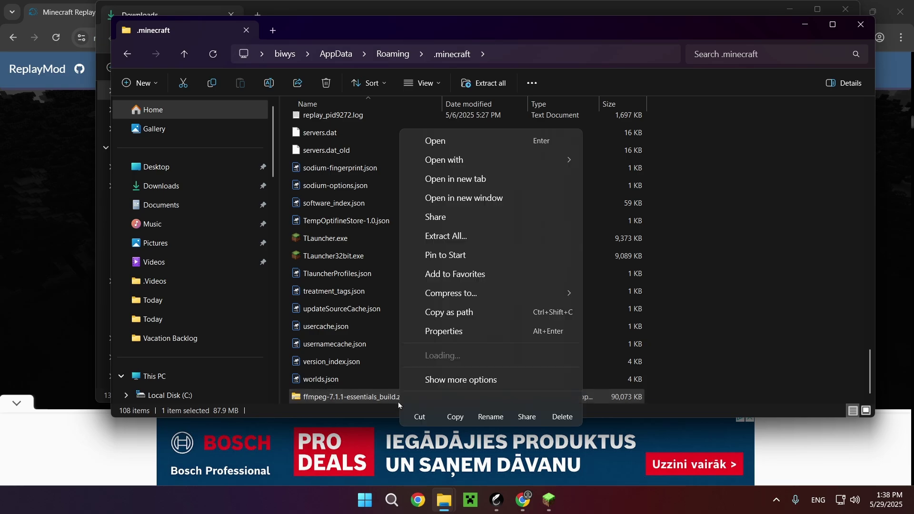
{"action": "mouse_move", "coordinate": [450, 361]}
{"action": "left_click", "coordinate": [607, 376]}
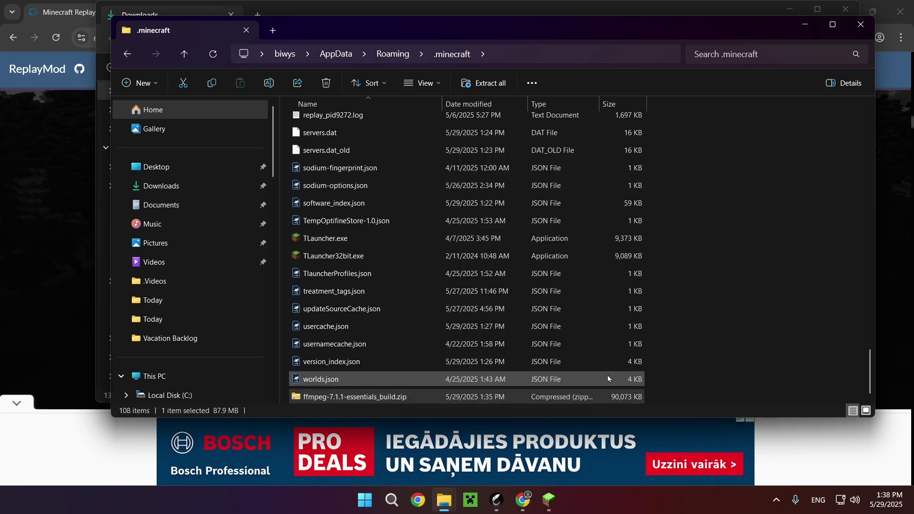
{"action": "left_click", "coordinate": [490, 382]}
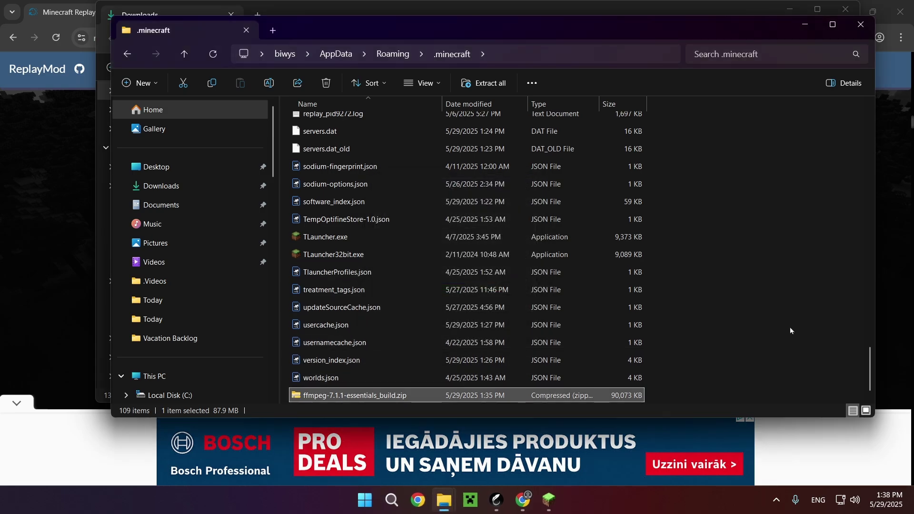
- Switch back to Feather Client, start rendering the camera path again, and enable Show Preview for the render
{"action": "left_click", "coordinate": [538, 500]}
{"action": "left_click", "coordinate": [583, 283]}
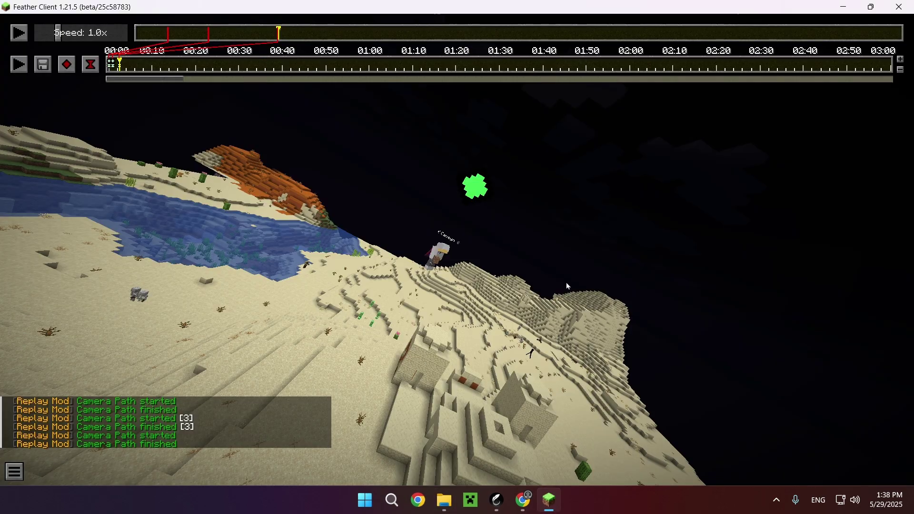
{"action": "left_click", "coordinate": [43, 65]}
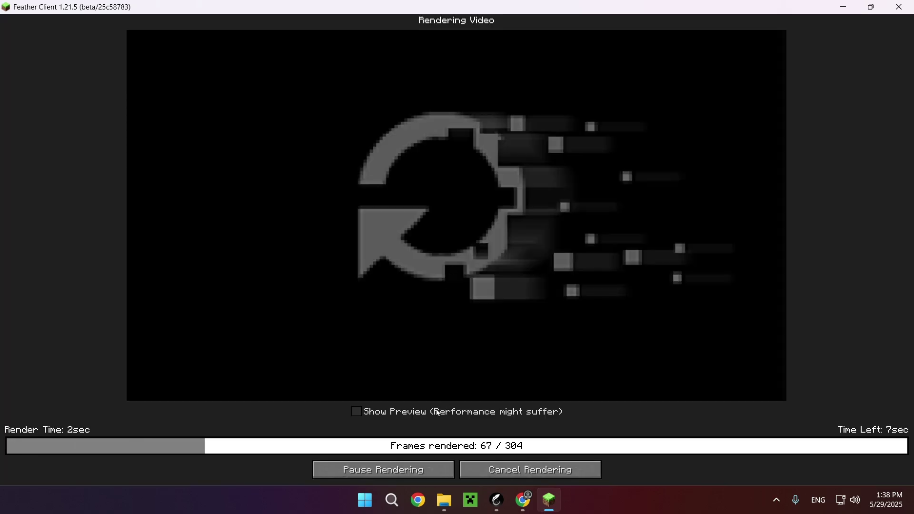
{"action": "left_click", "coordinate": [436, 414]}
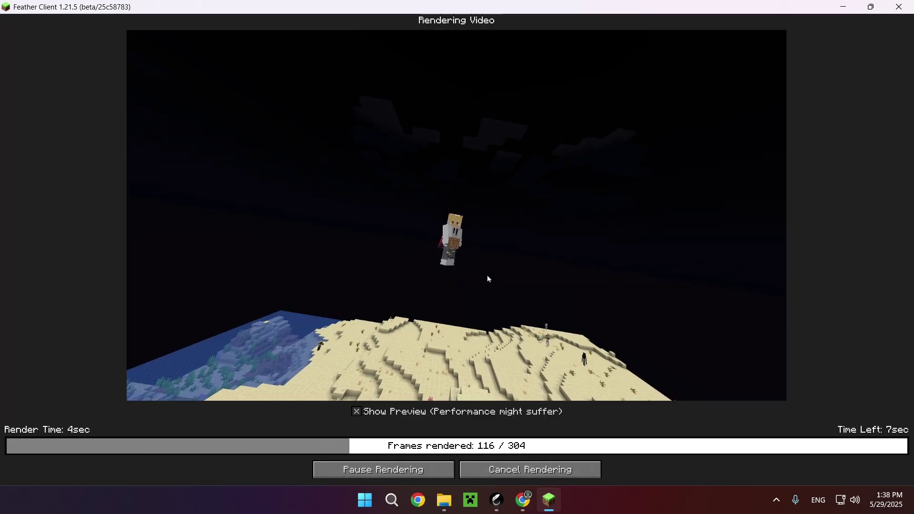